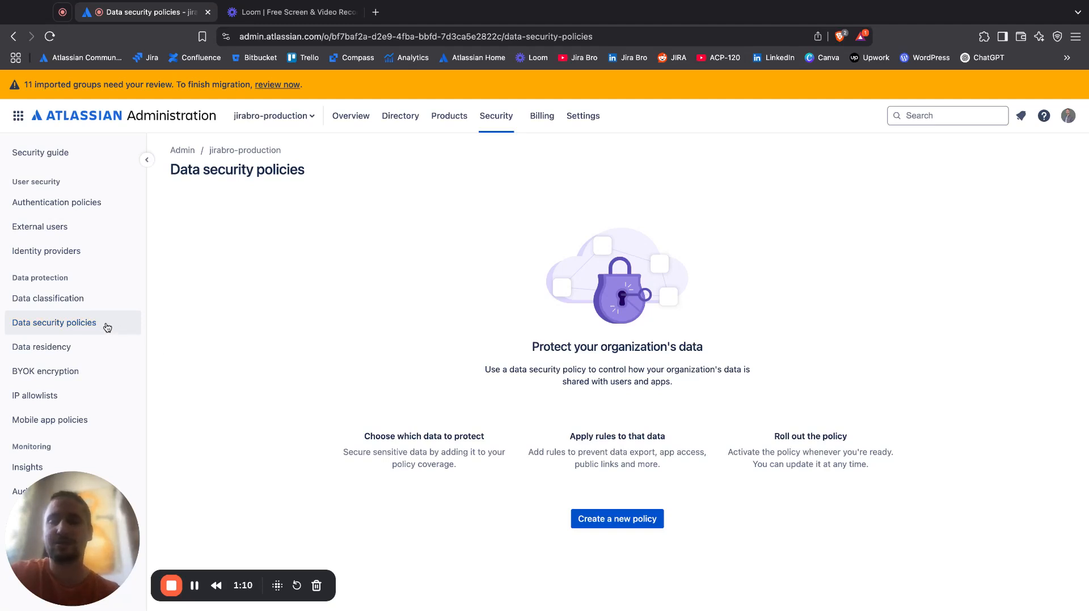
Create a new data security policy named "Block data export" and save its details
left_click(628, 528)
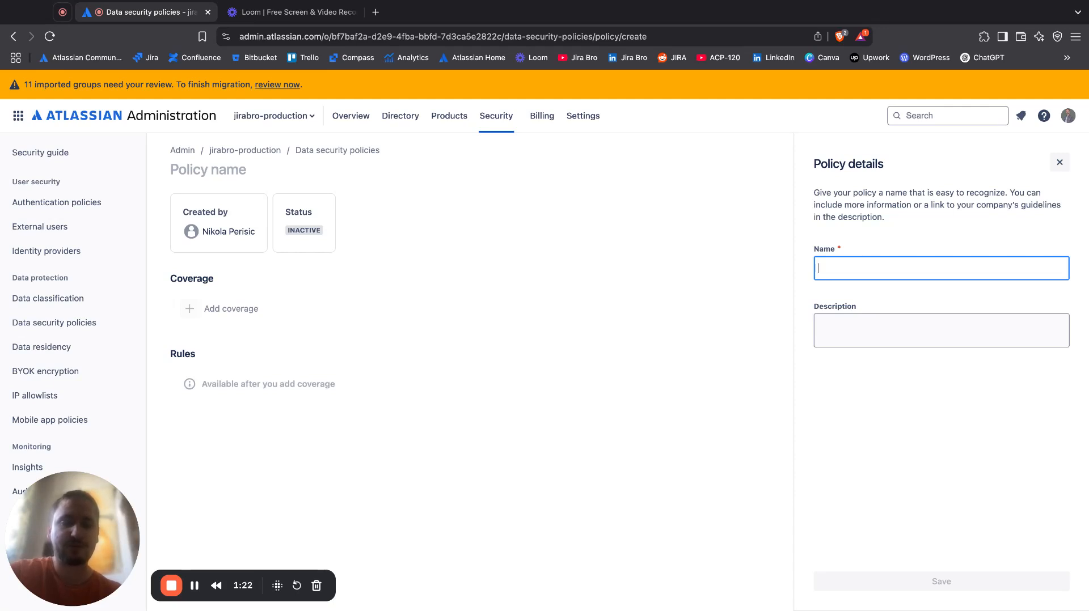
type("Block data ")
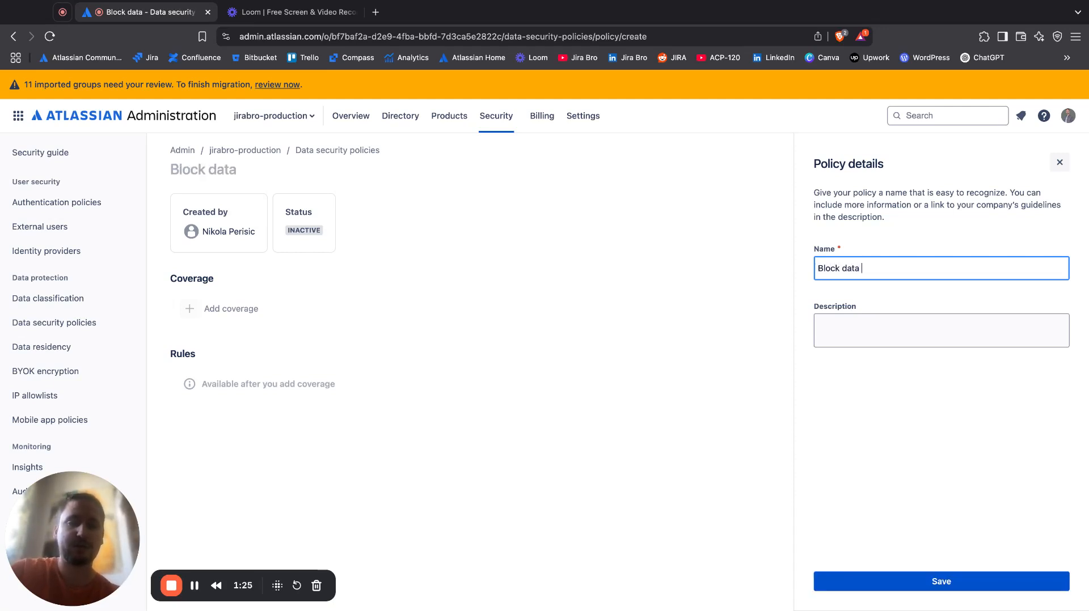
type("export")
left_click(976, 587)
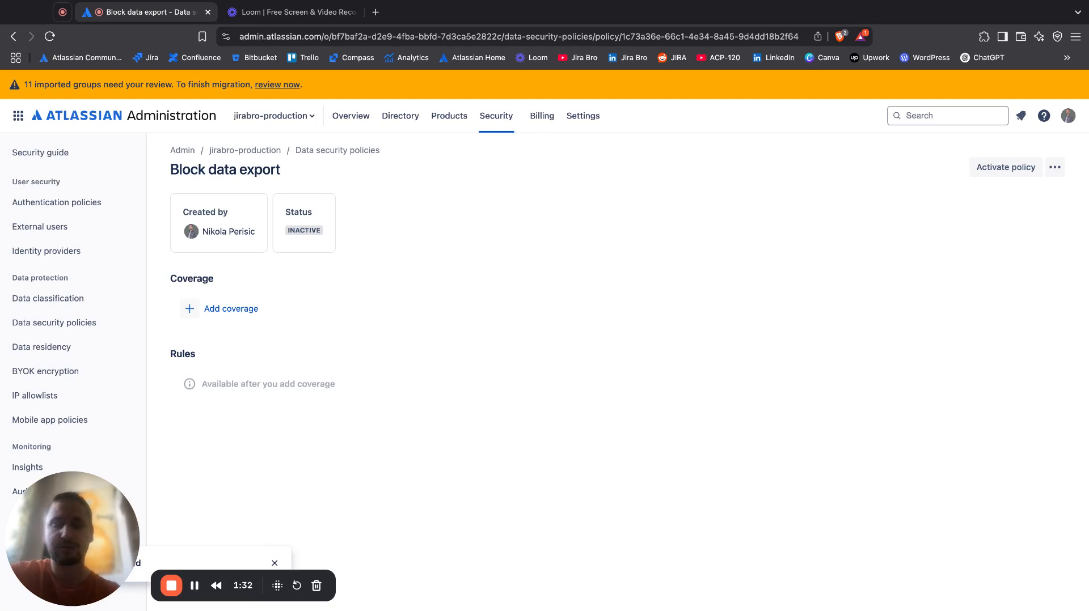
Add product coverage to the policy for the jirabro-production Confluence, jirabro-production Jira and jirabro-production-sandbox Jira instances
left_click(258, 319)
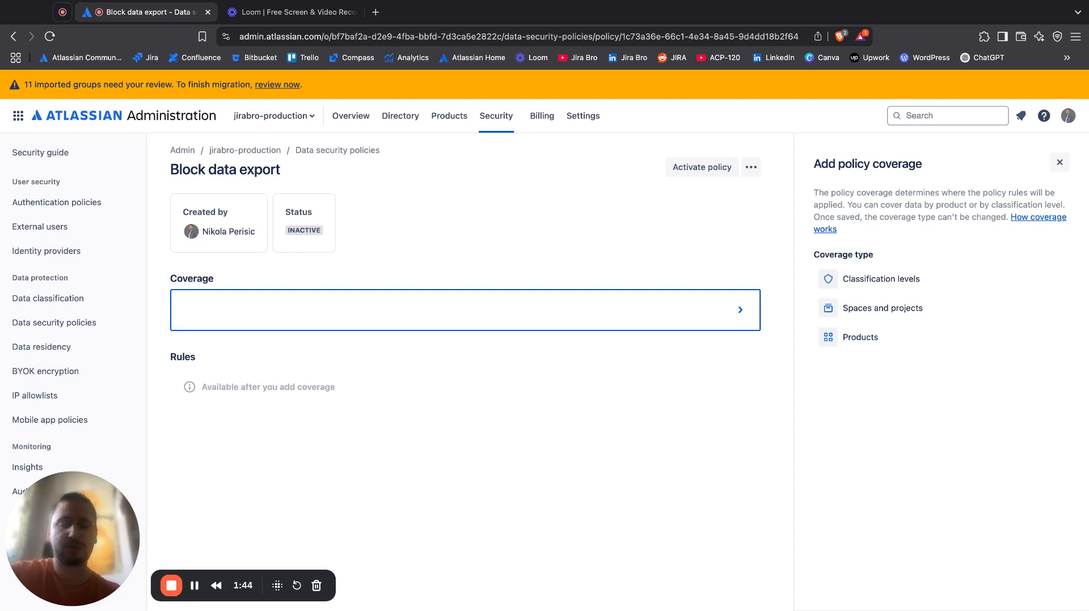
left_click(841, 343)
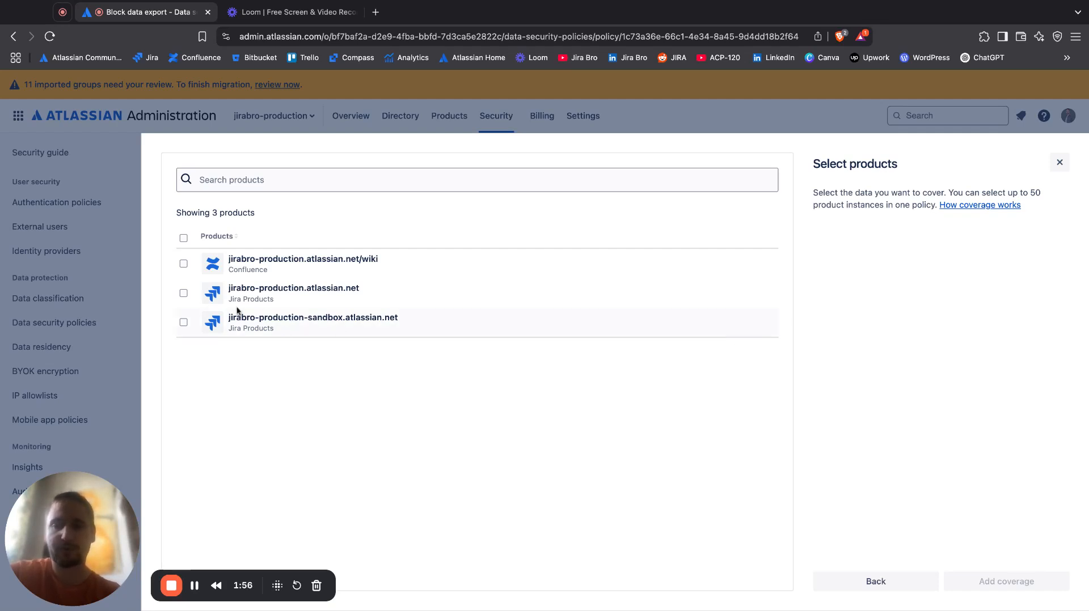
left_click(183, 294)
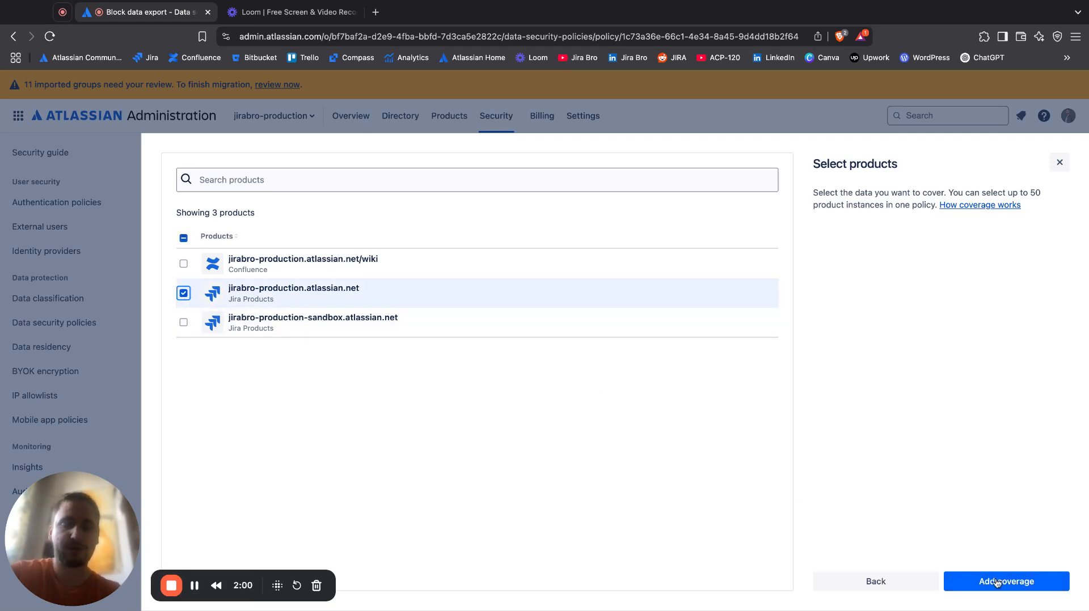
left_click(183, 264)
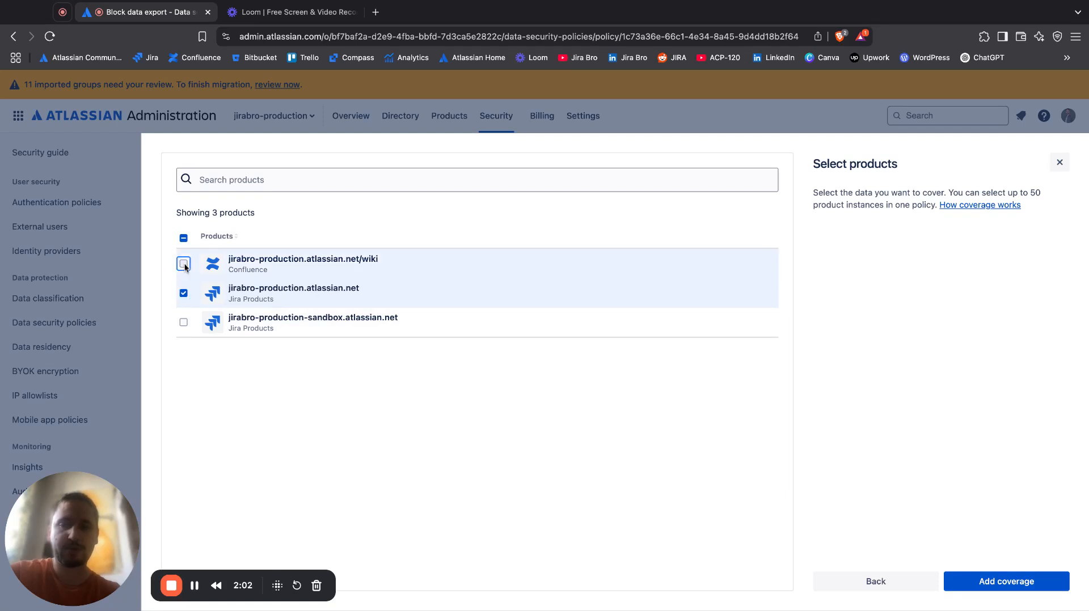
left_click(182, 323)
left_click(971, 583)
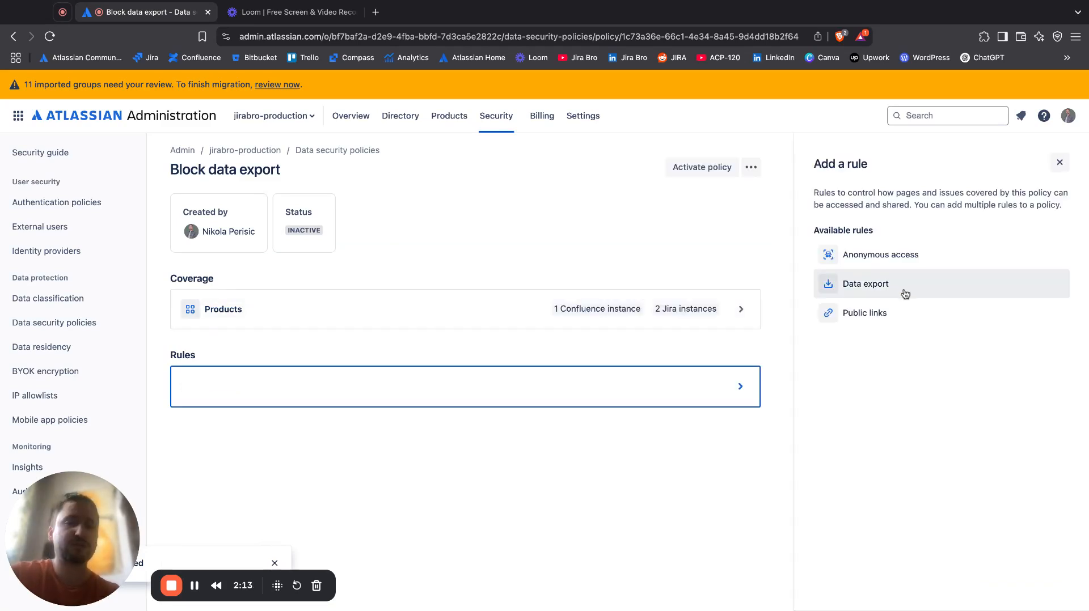
Add two rules to the policy: block data export, and don't allow existing and future public links
left_click(846, 282)
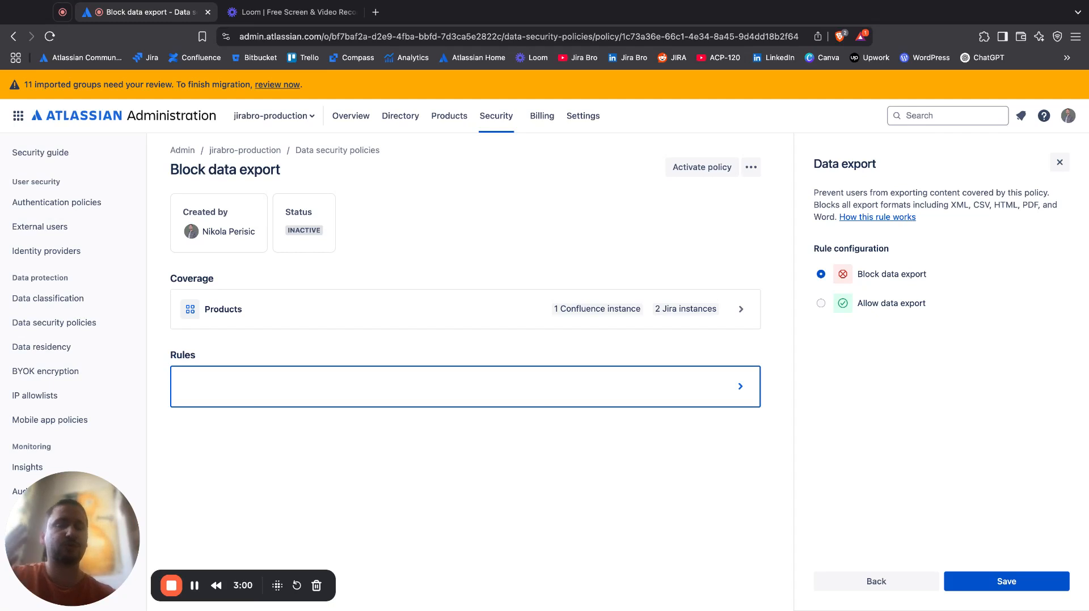
left_click(1036, 590)
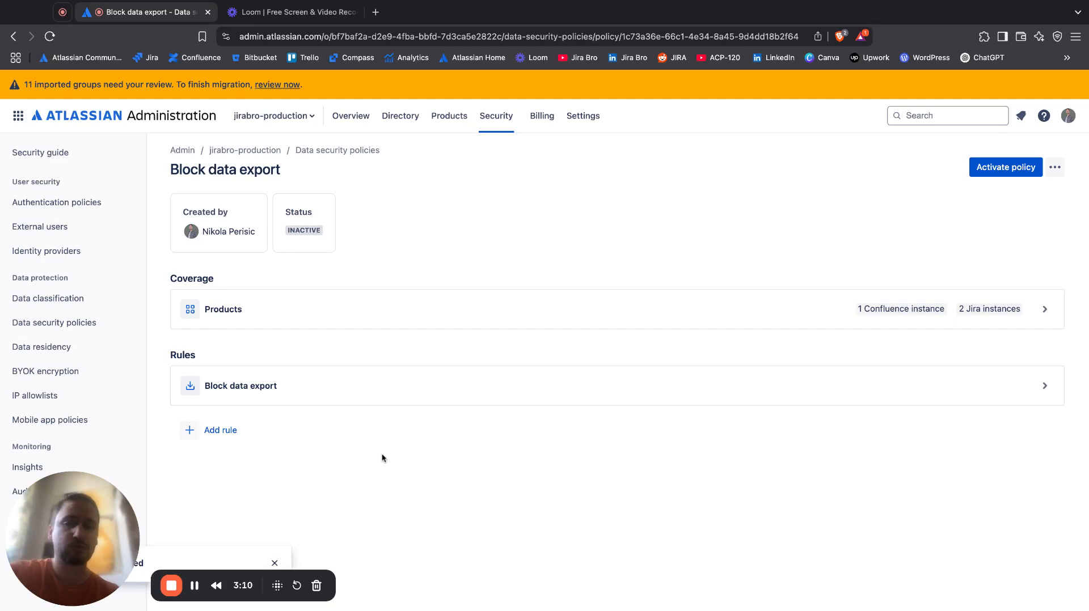
left_click(227, 435)
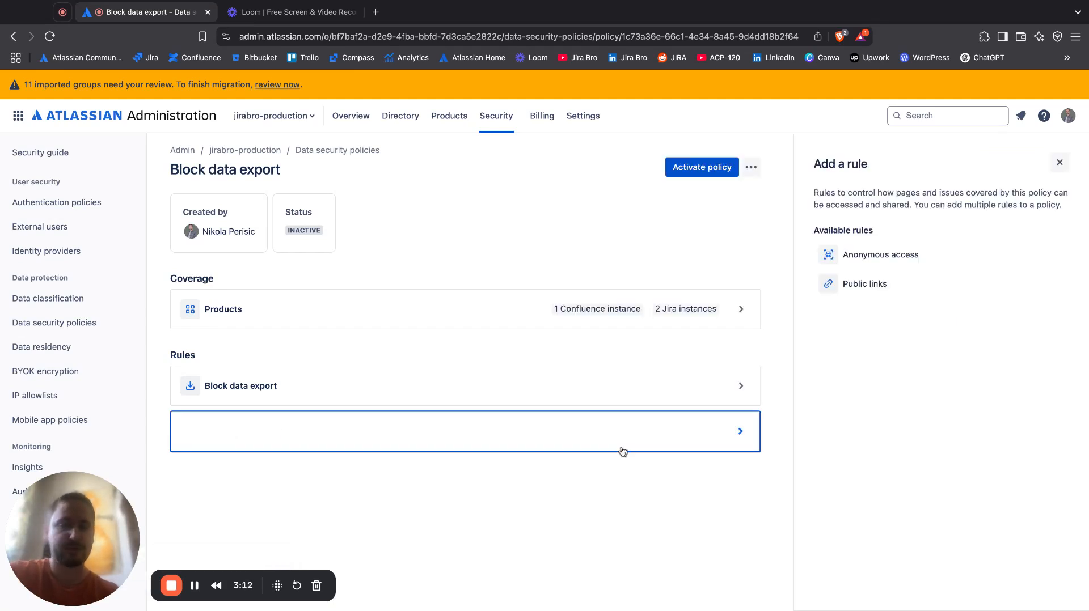
left_click(847, 285)
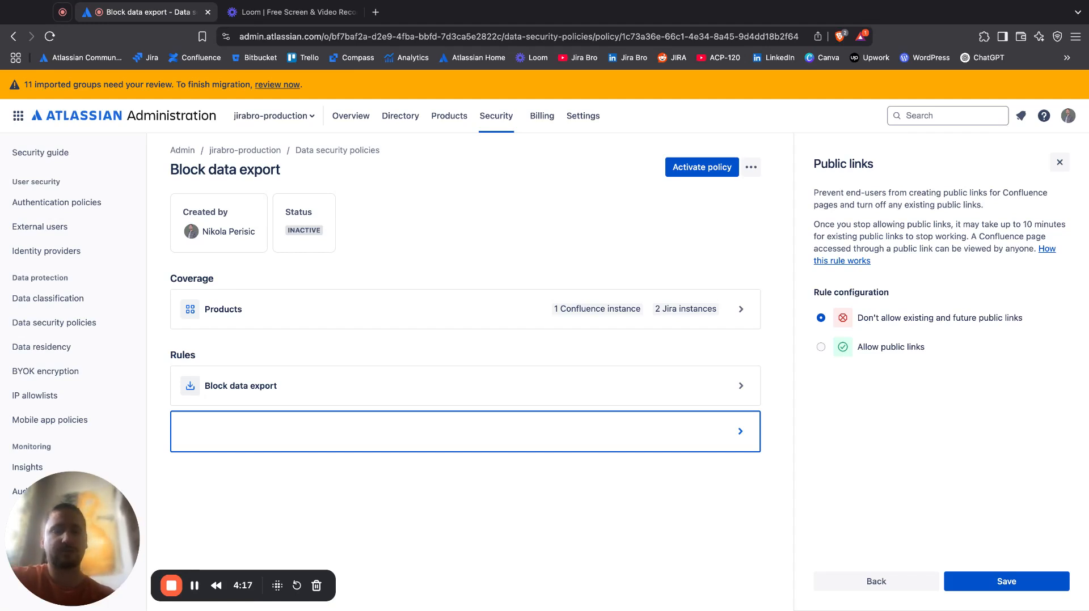
left_click(1015, 582)
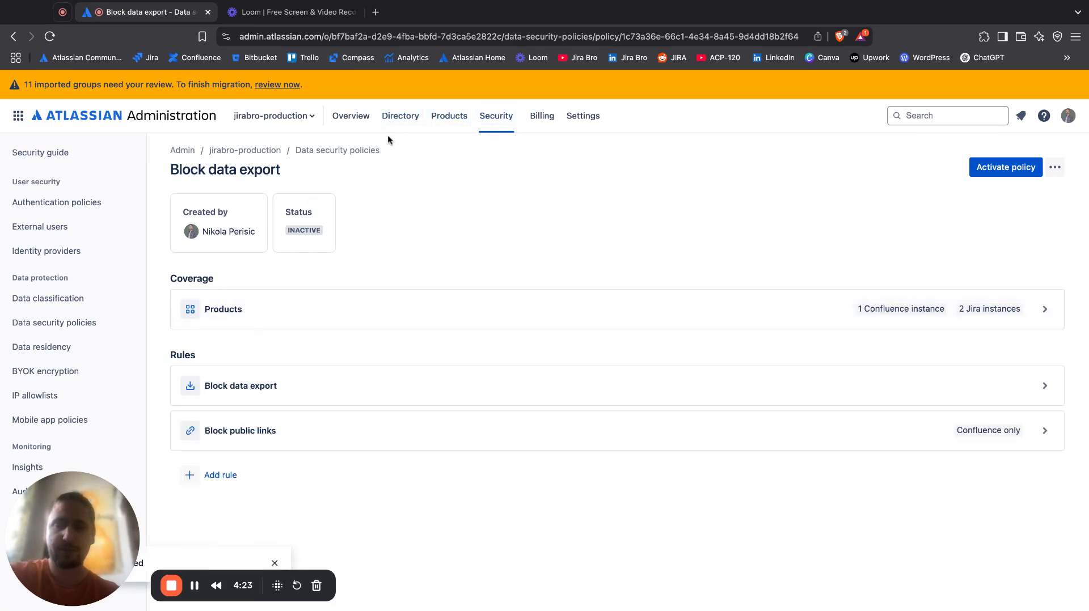
Review the invitation links settings for each product in the organization's user access settings
left_click(412, 122)
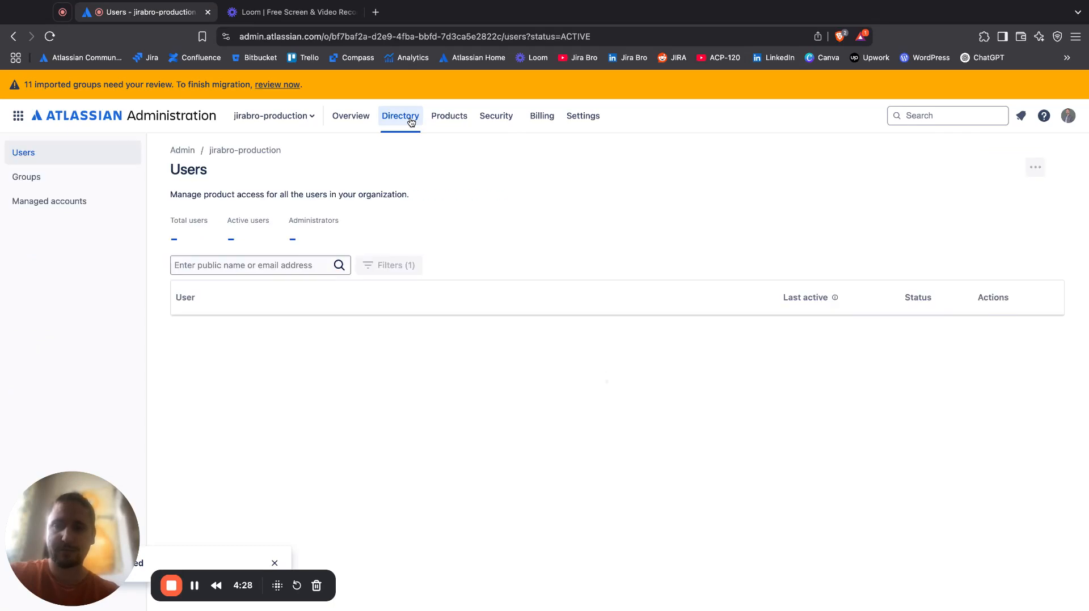
left_click(460, 118)
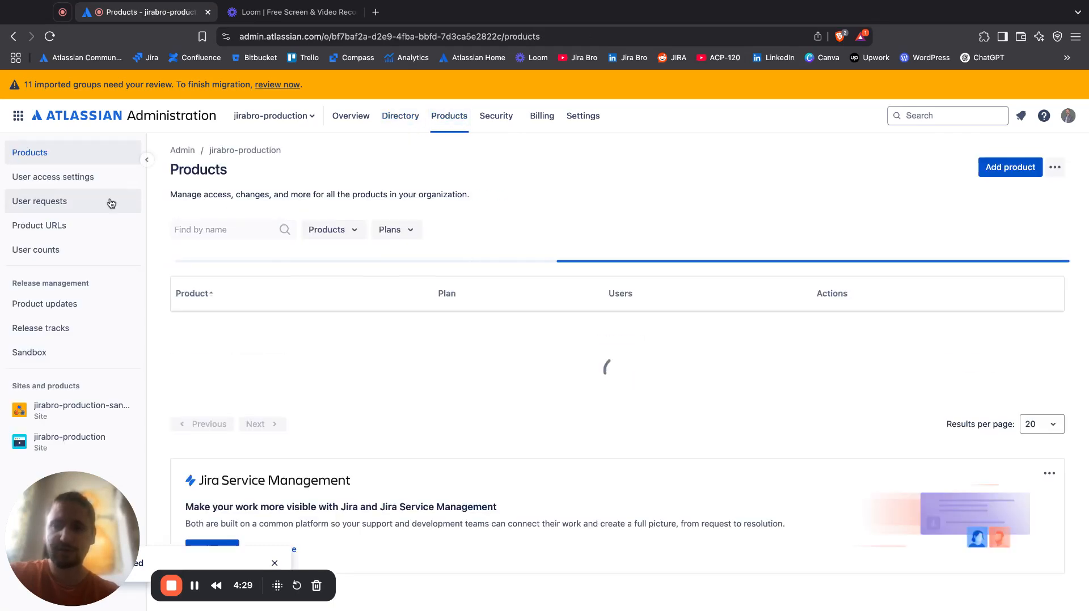
left_click(80, 176)
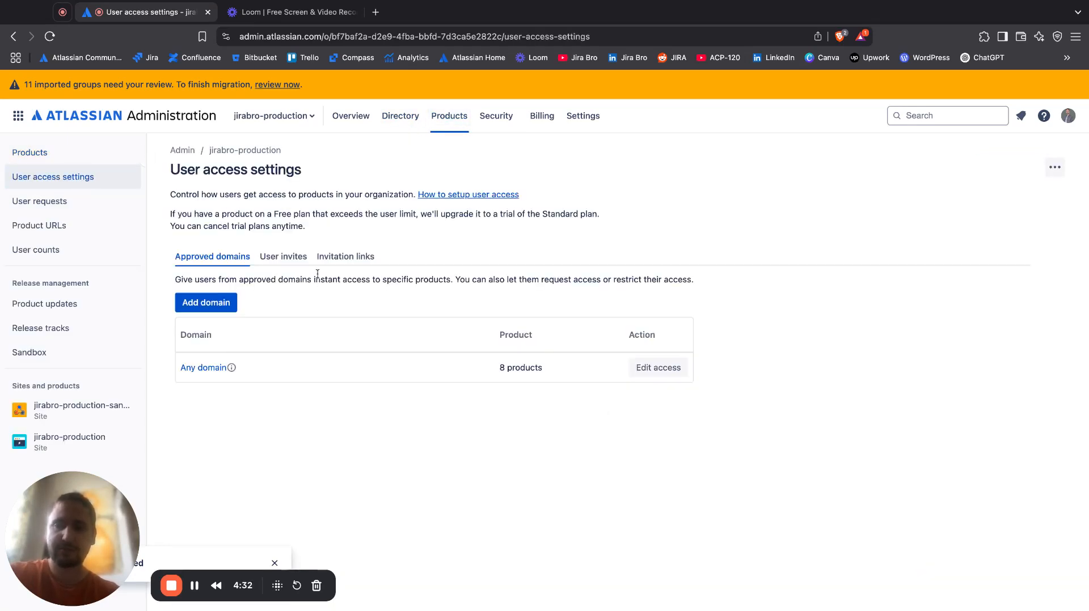
left_click(352, 260)
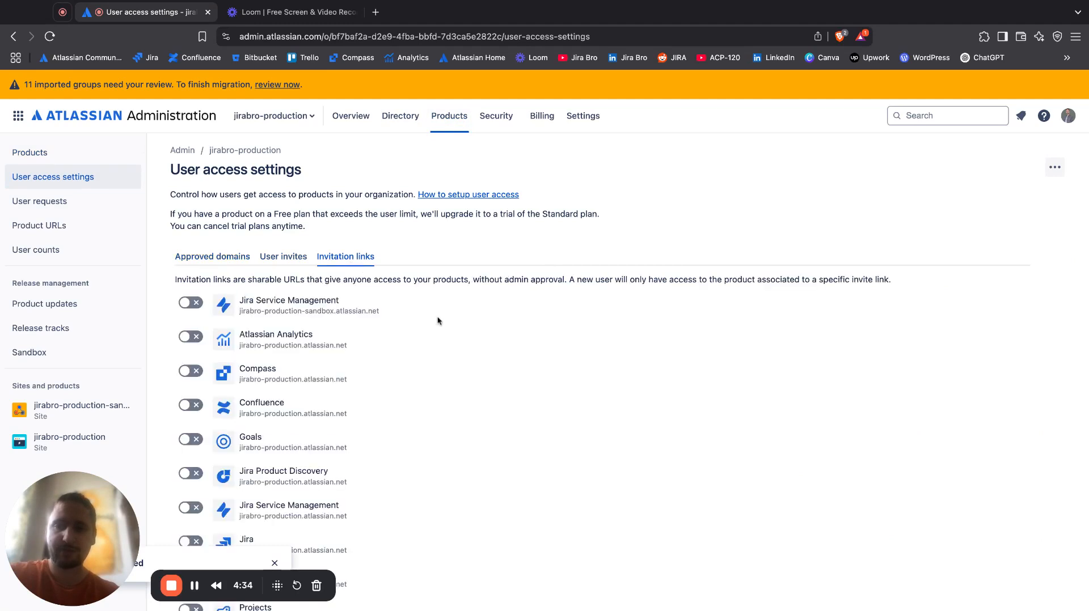
scroll(464, 275, "down", 2)
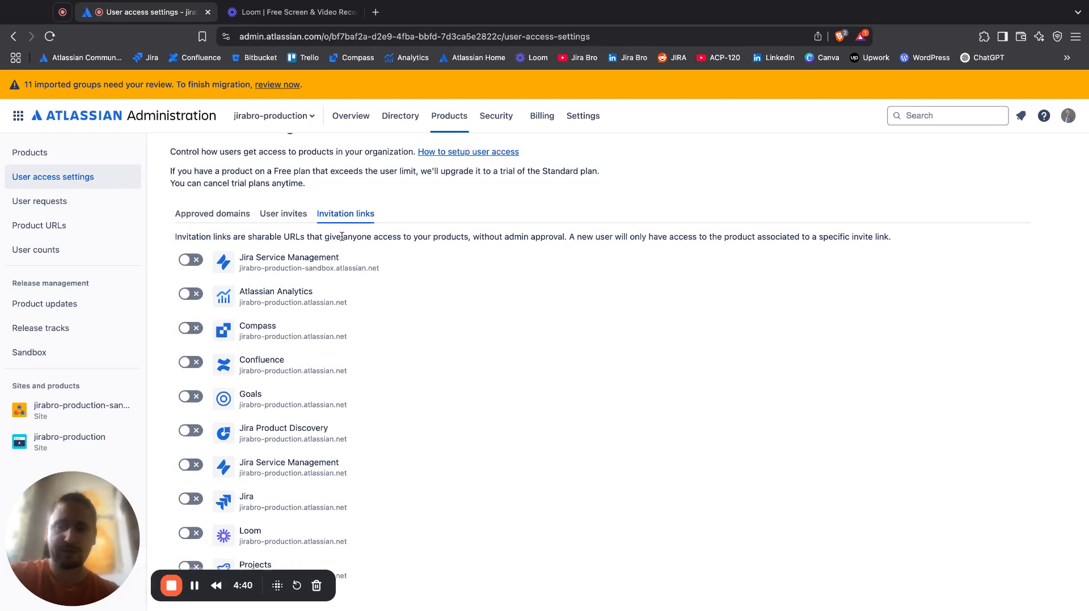
left_click_drag(342, 236, 522, 237)
left_click(522, 238)
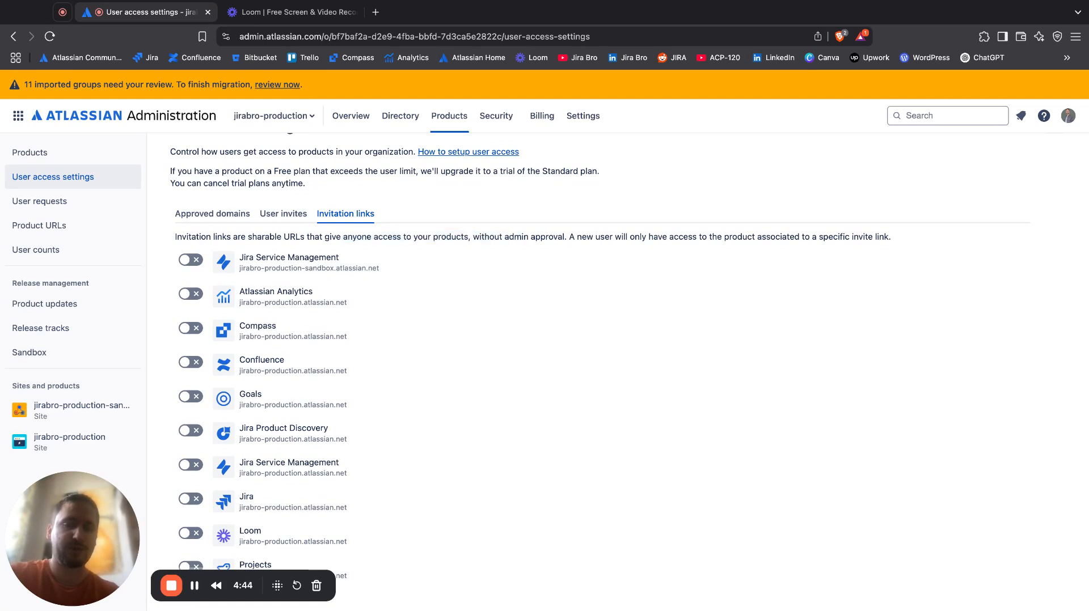
scroll(524, 227, "up", 1)
scroll(525, 227, "up", 2)
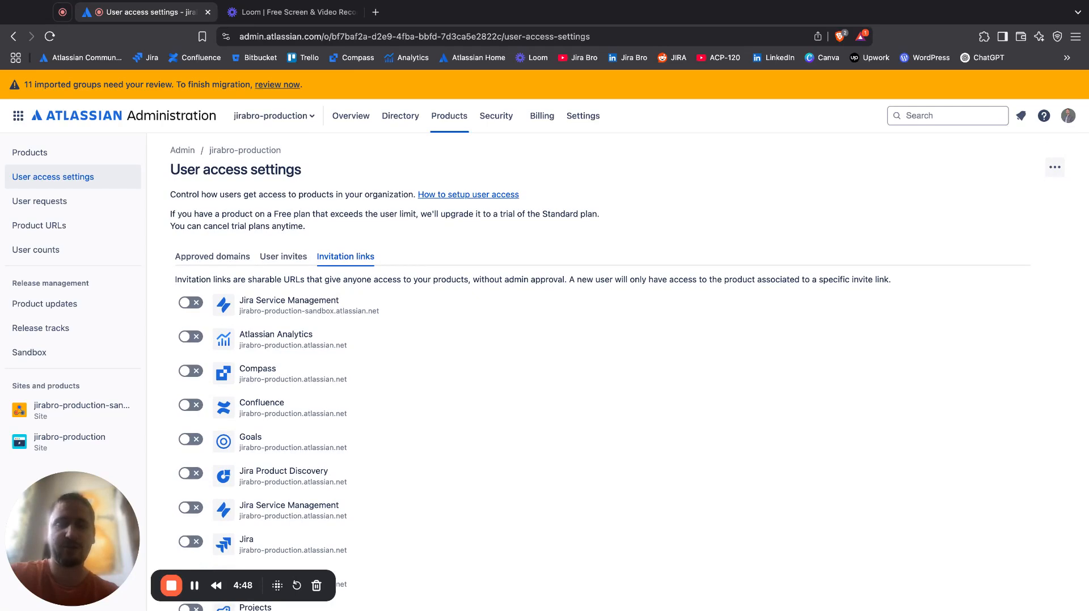
Reopen the Block data export policy from the data security policies and start adding an anonymous access rule
left_click(492, 117)
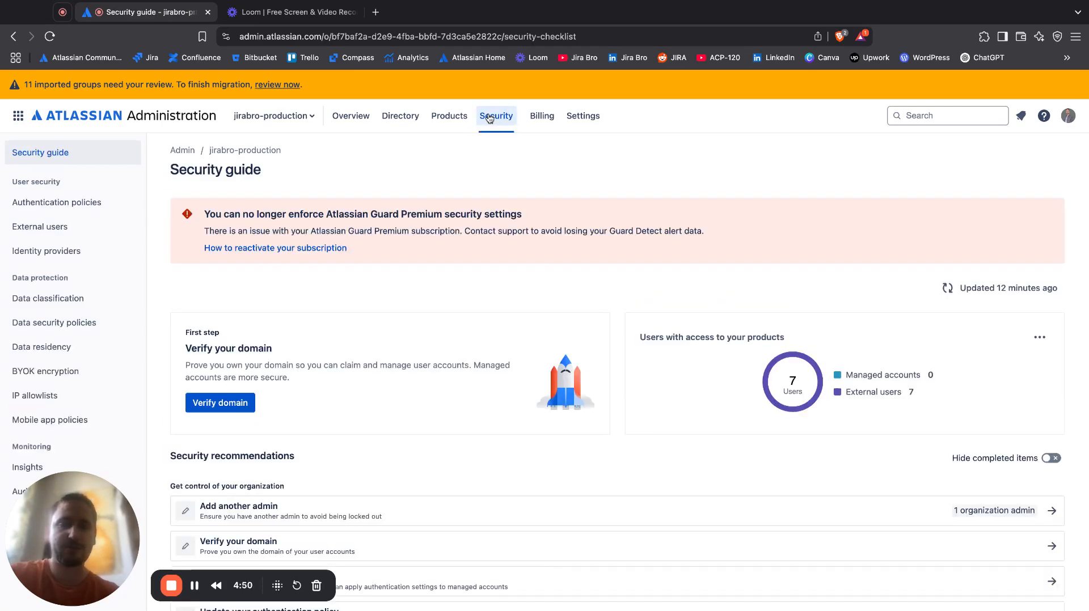
left_click(53, 322)
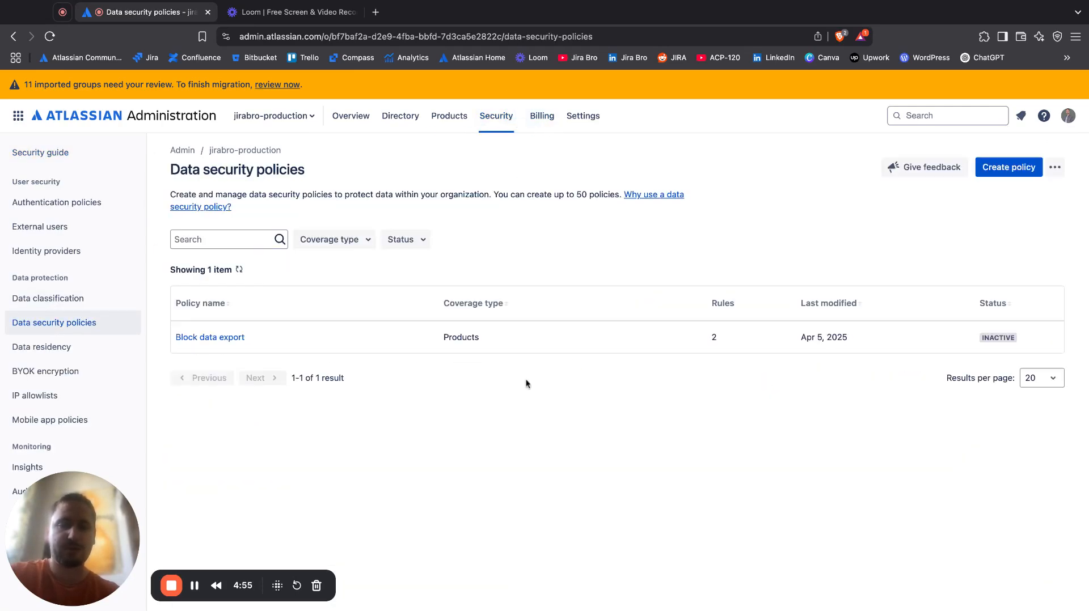
left_click(221, 340)
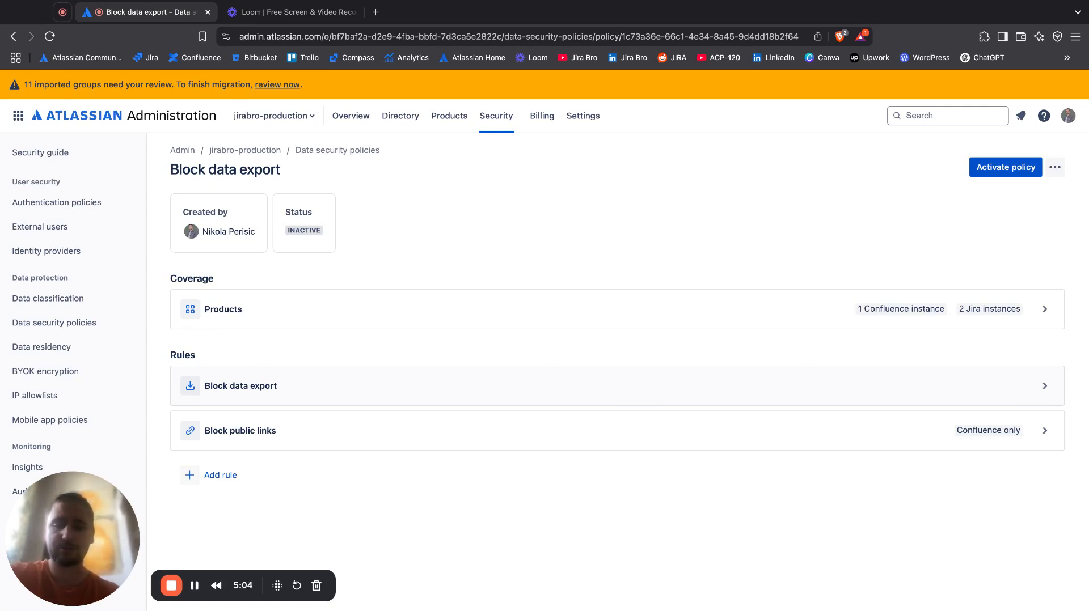
left_click(227, 479)
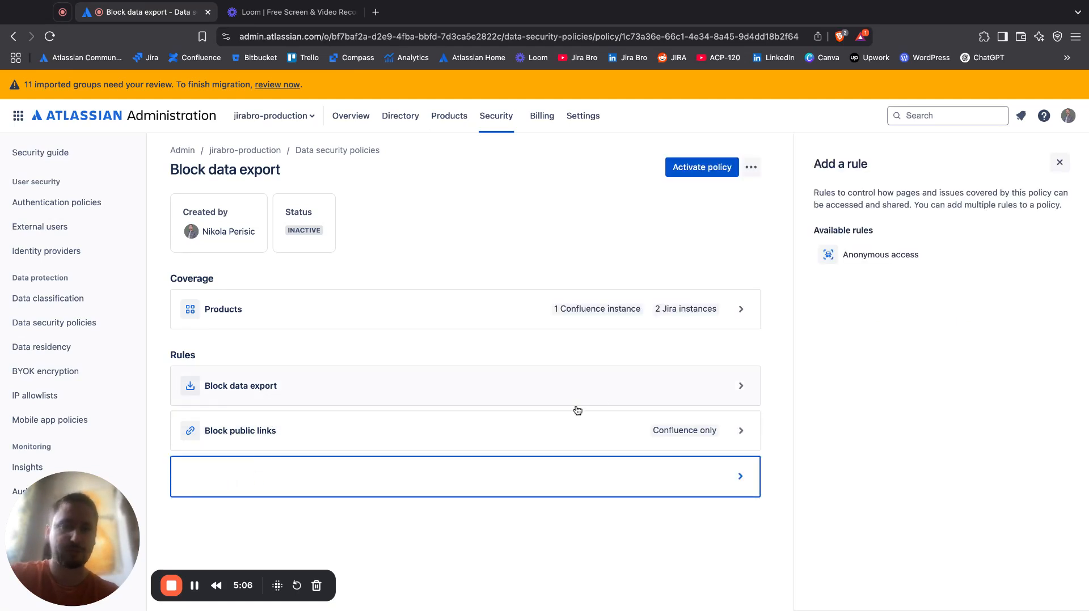
left_click(880, 255)
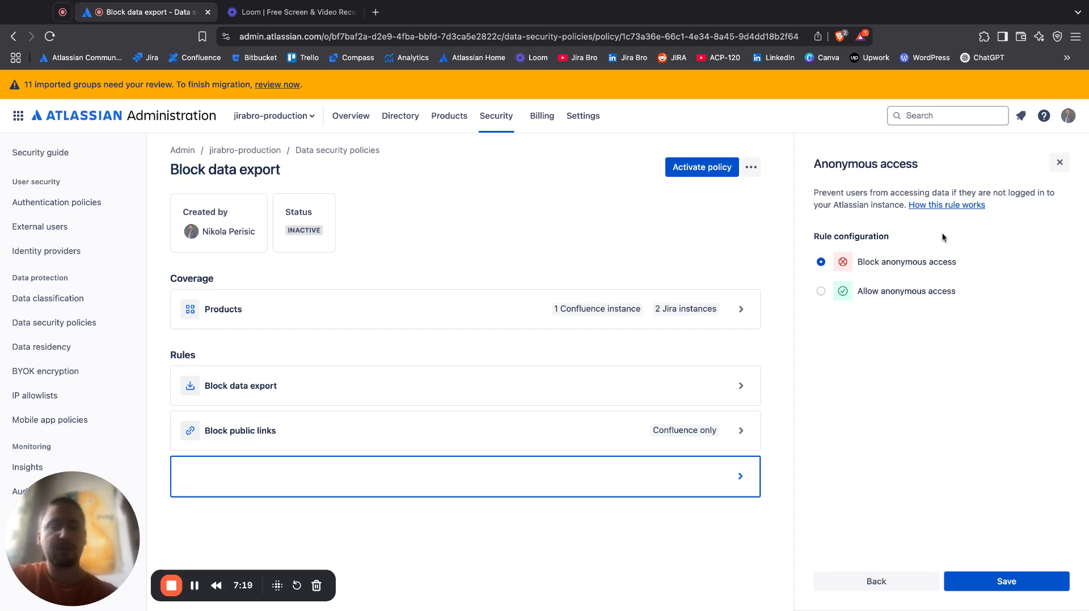
Read the help article on how the anonymous access rule works, including who can apply it
left_click(950, 207)
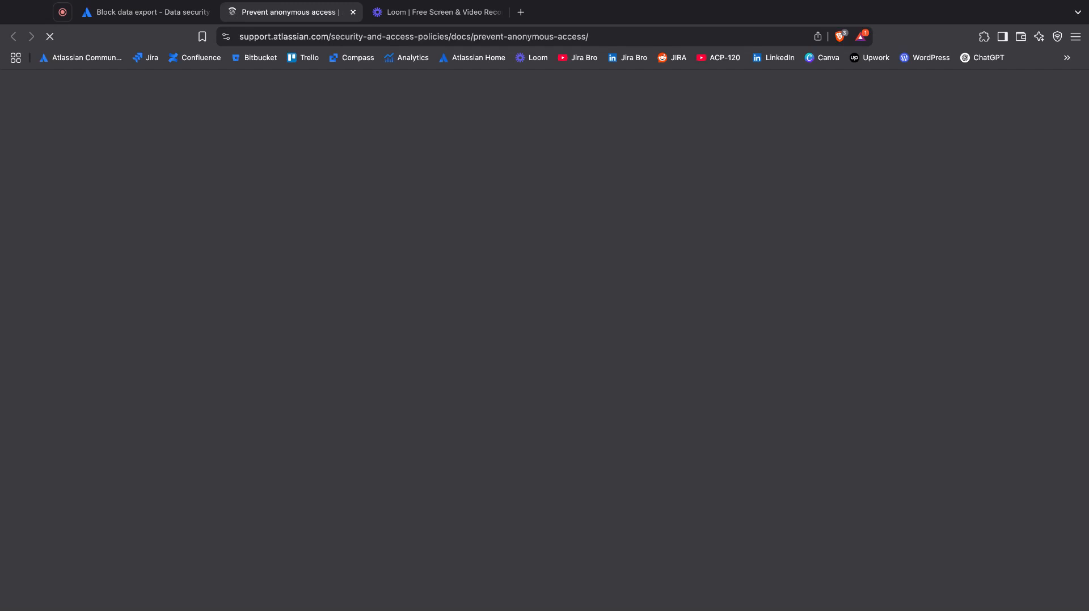
scroll(436, 357, "down", 2)
scroll(436, 360, "down", 1)
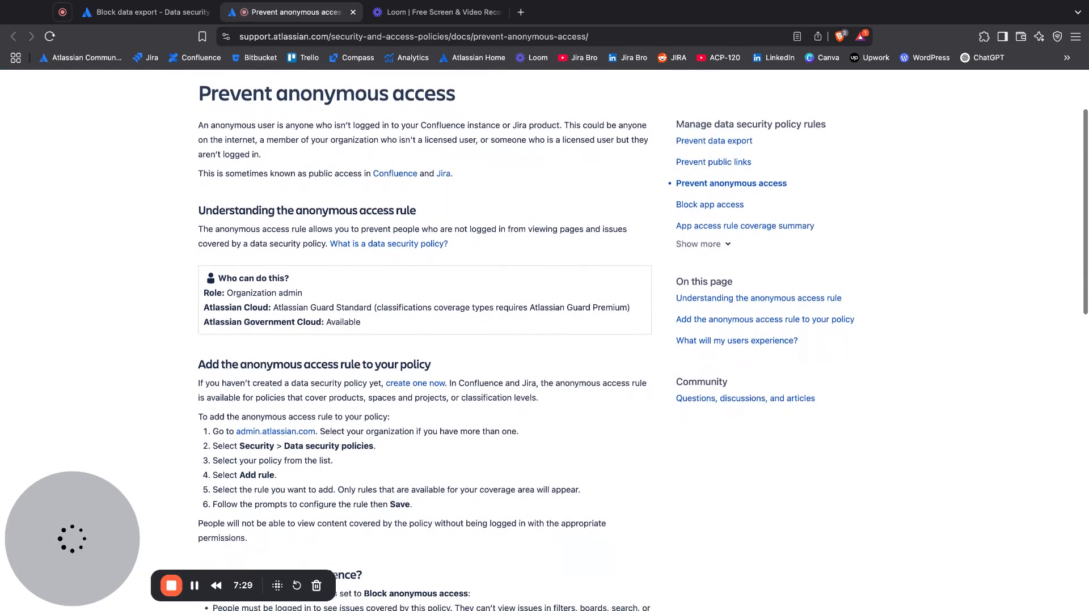
scroll(436, 360, "down", 1)
scroll(224, 285, "up", 1)
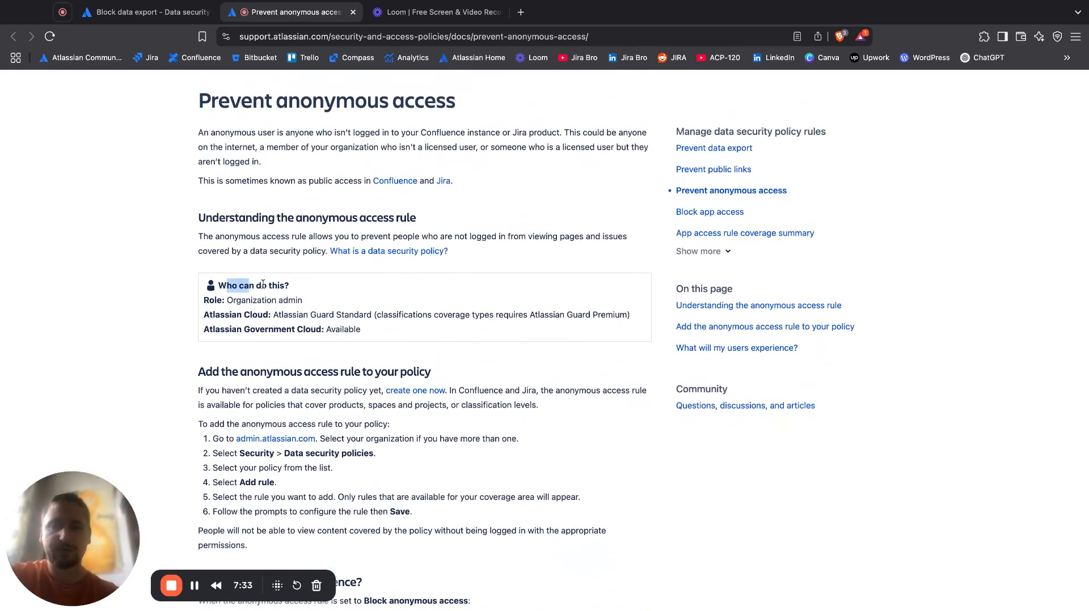
triple_click(230, 301)
left_click(229, 302)
left_click_drag(272, 312, 360, 329)
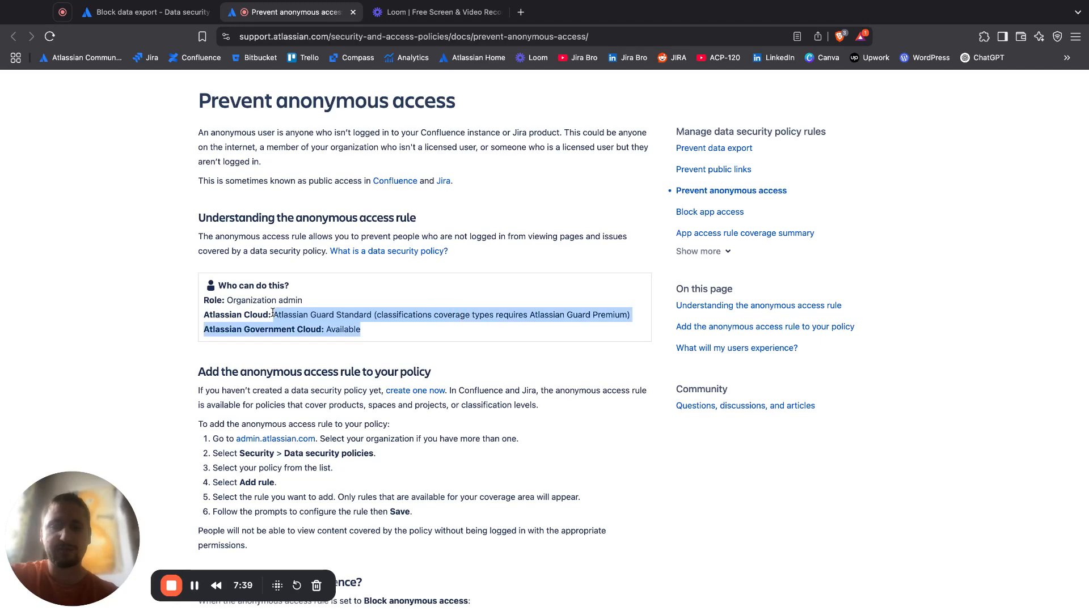
scroll(399, 258, "up", 2)
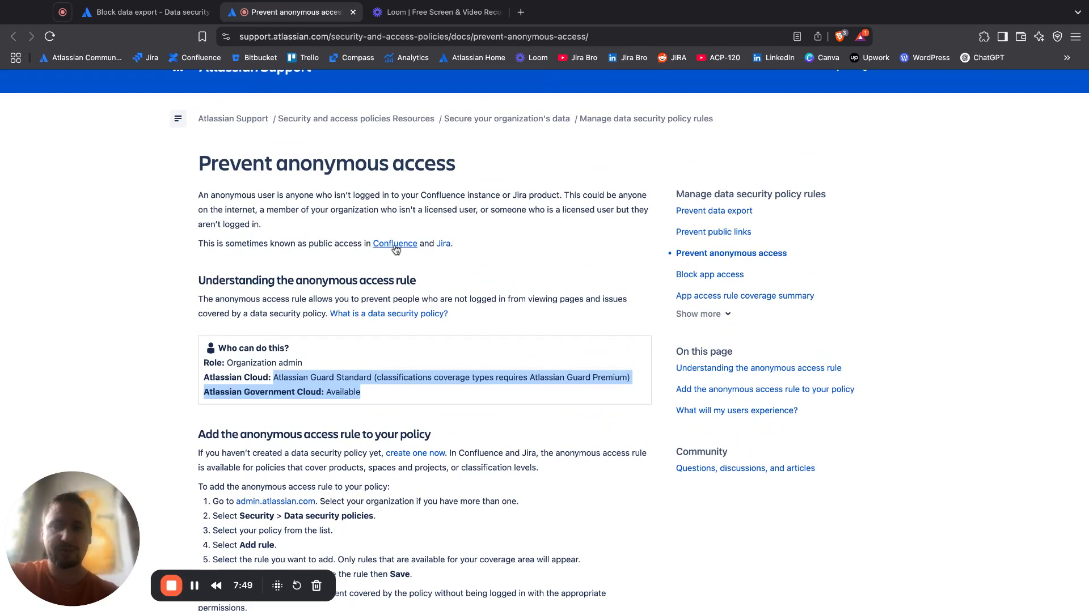
Open the linked Jira article on allowing anonymous access to projects and read its permission scheme instructions
left_click(440, 248)
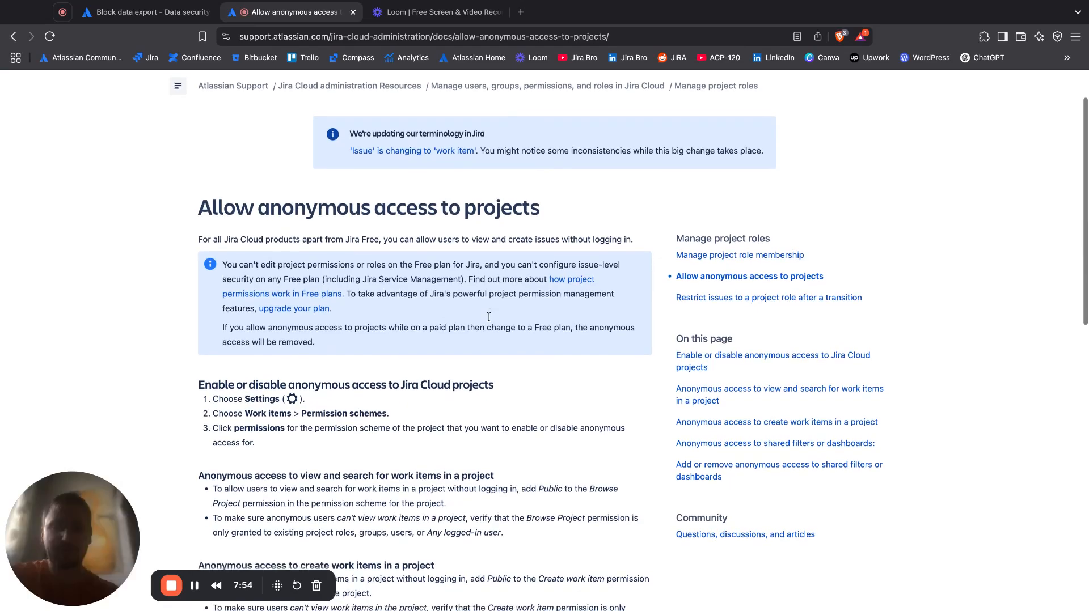
scroll(489, 317, "down", 4)
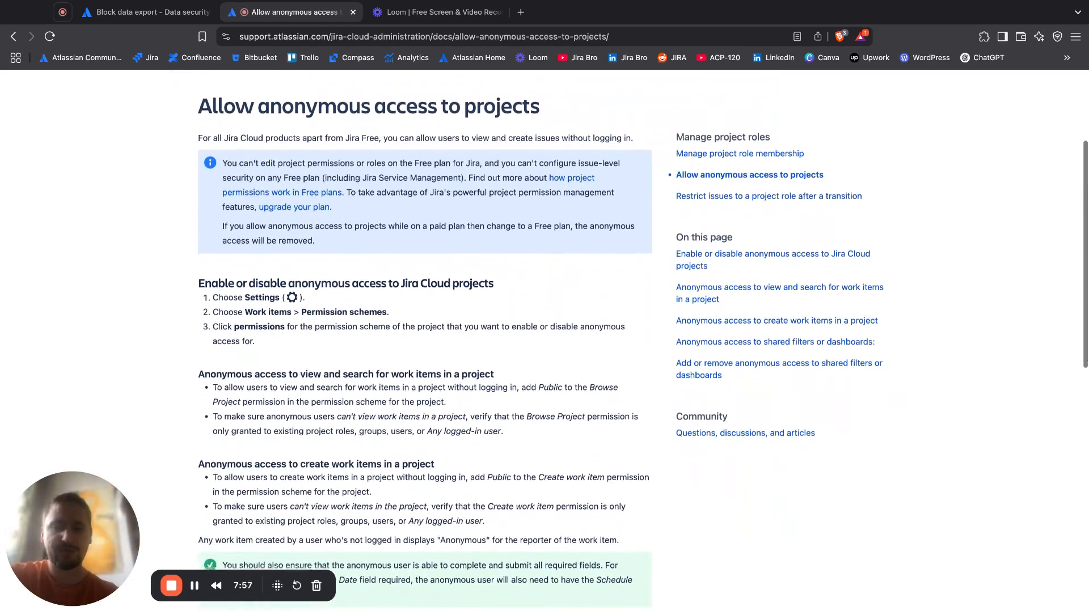
scroll(489, 317, "down", 3)
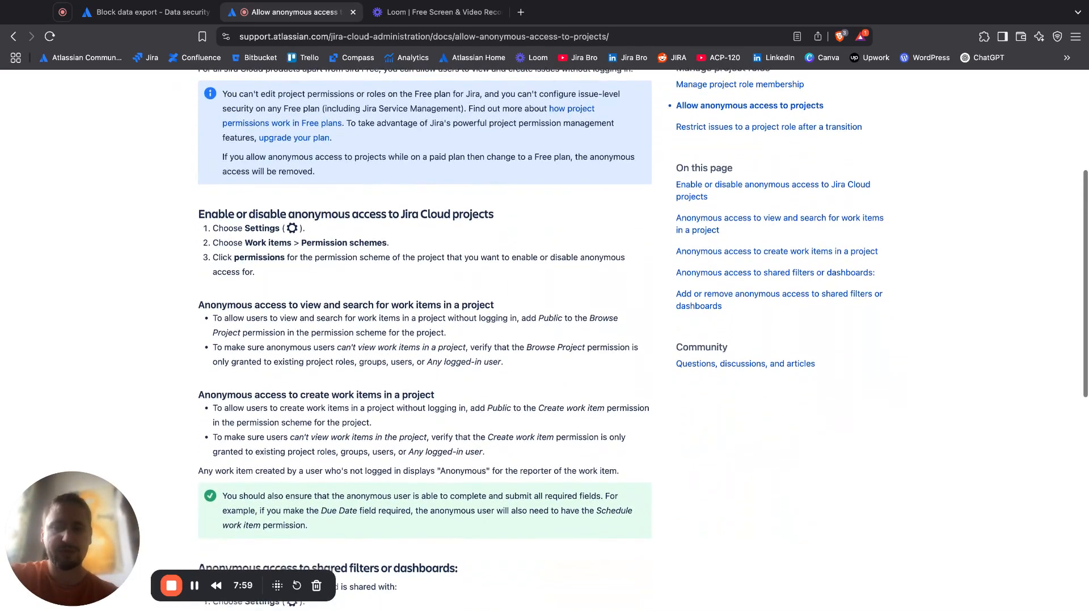
scroll(462, 303, "down", 3)
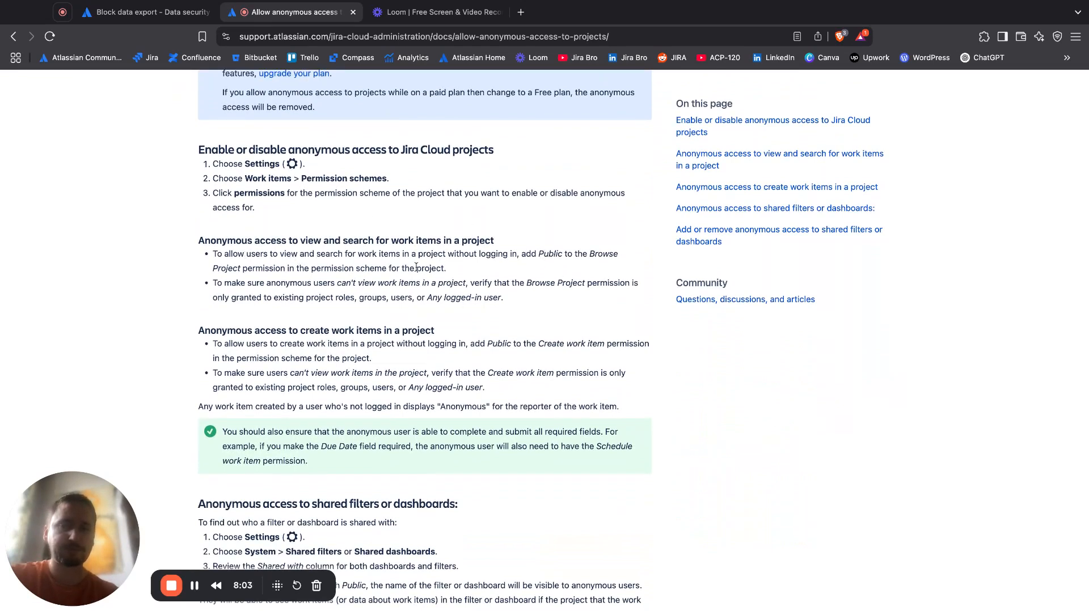
left_click_drag(539, 254, 558, 254)
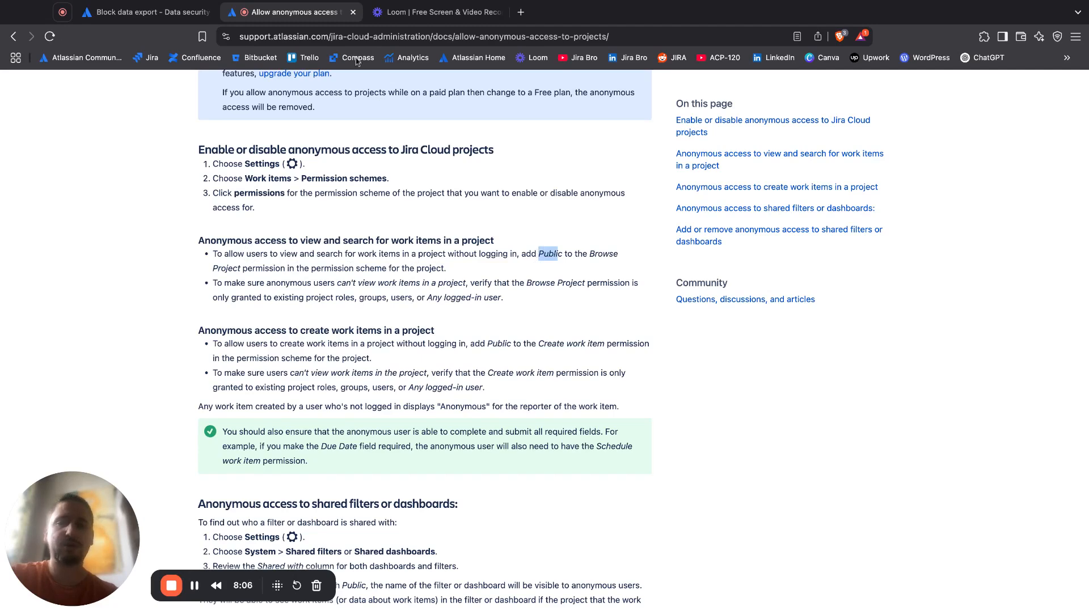
Save the rule that blocks anonymous access and activate the Block data export policy
left_click(352, 12)
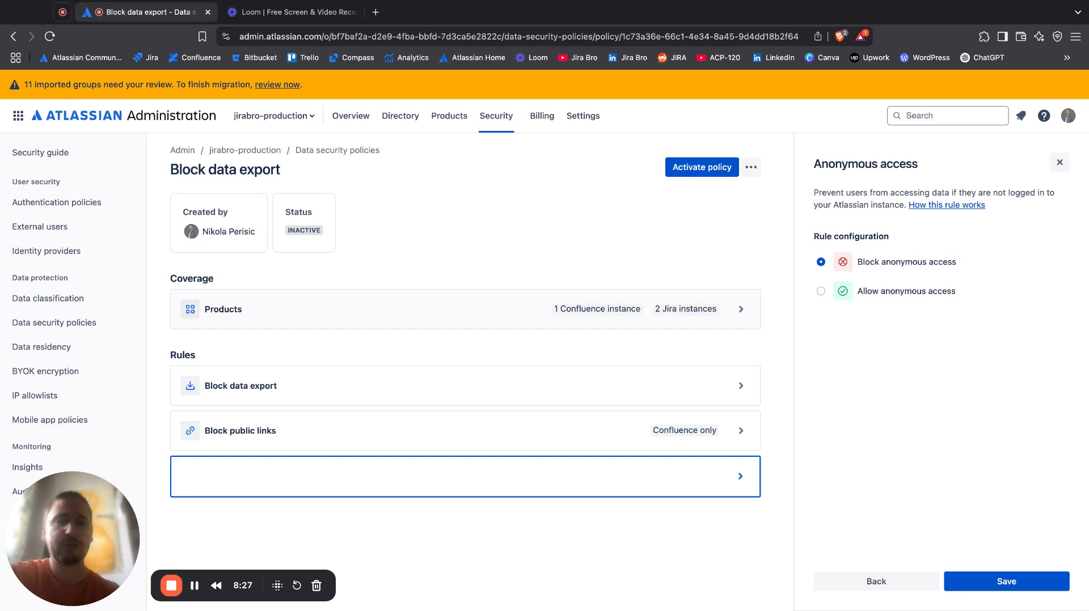
left_click(972, 584)
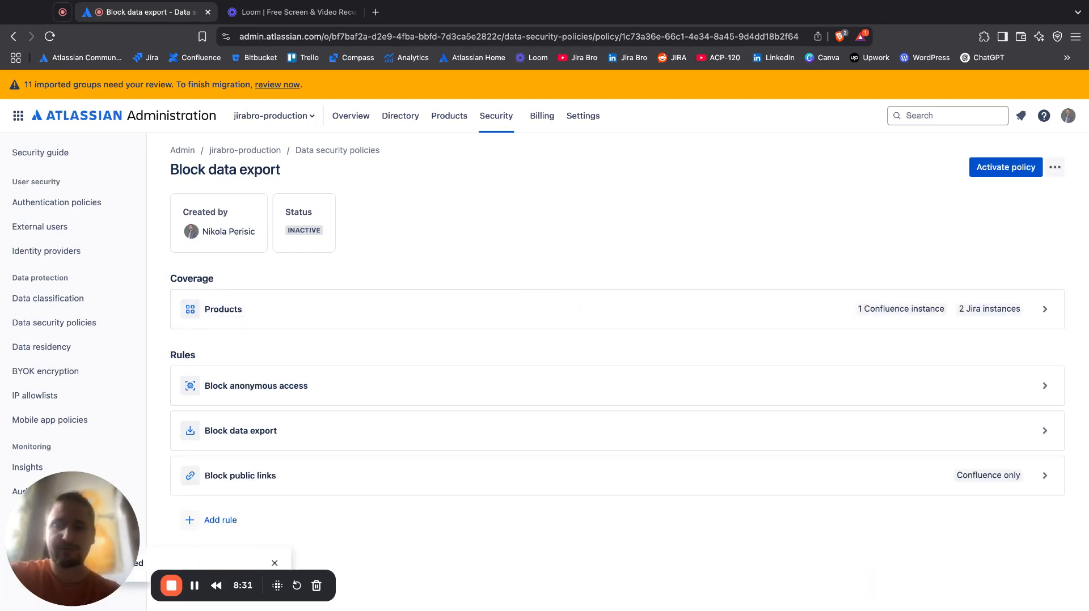
left_click(1003, 172)
left_click(682, 226)
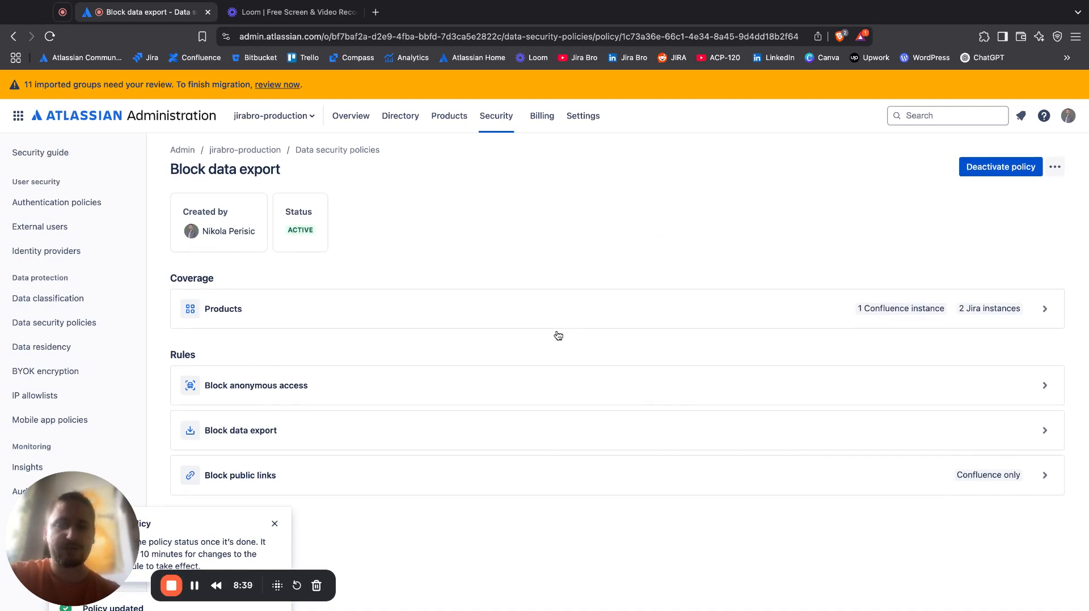
Return to the organization's data security policies and create a new policy named Policy 2
left_click(262, 150)
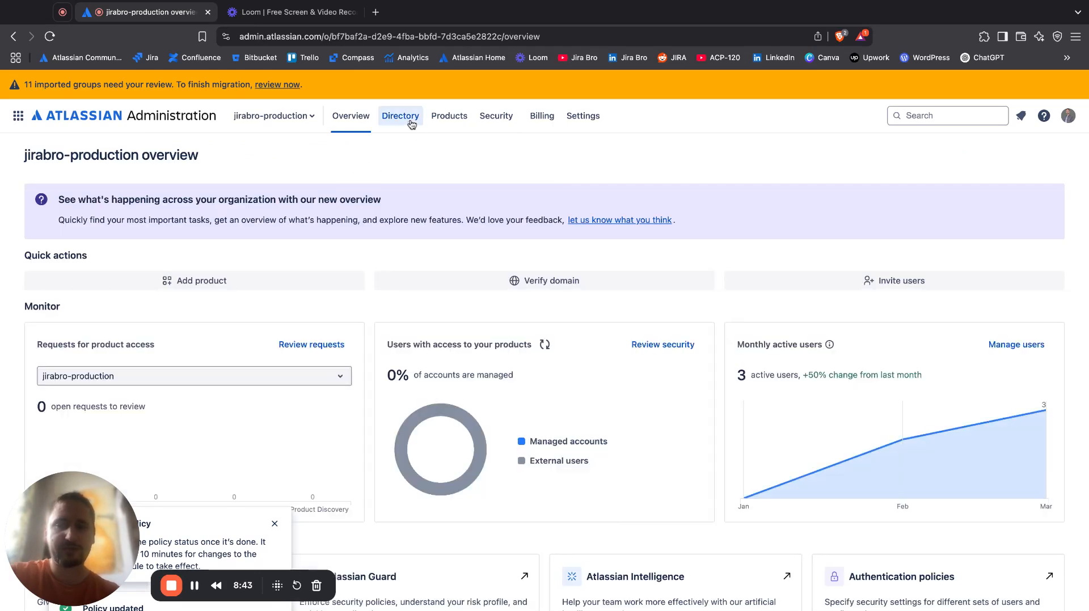
left_click(484, 128)
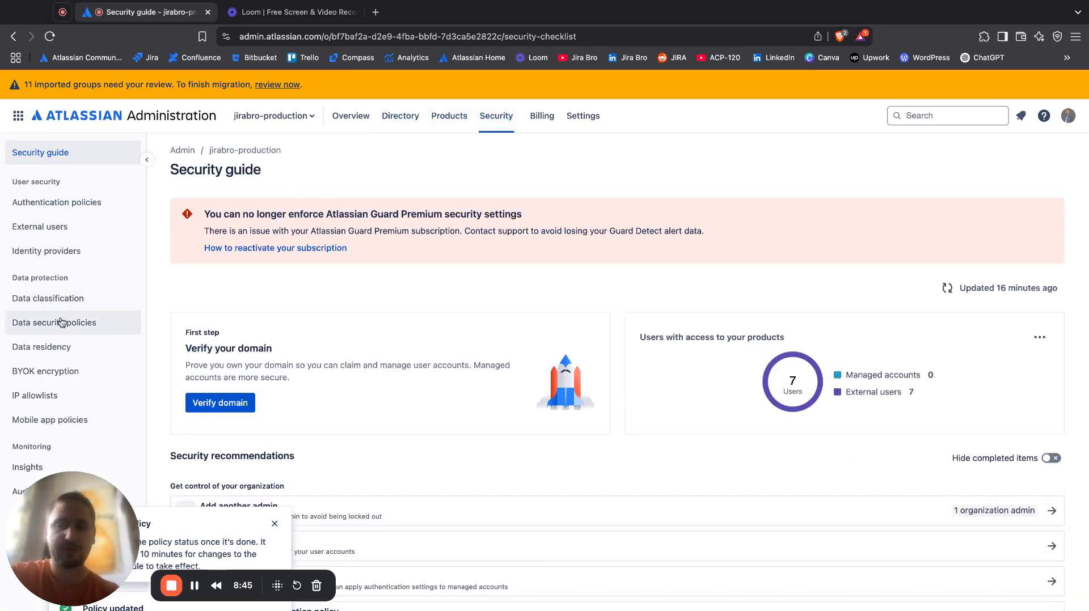
left_click(67, 322)
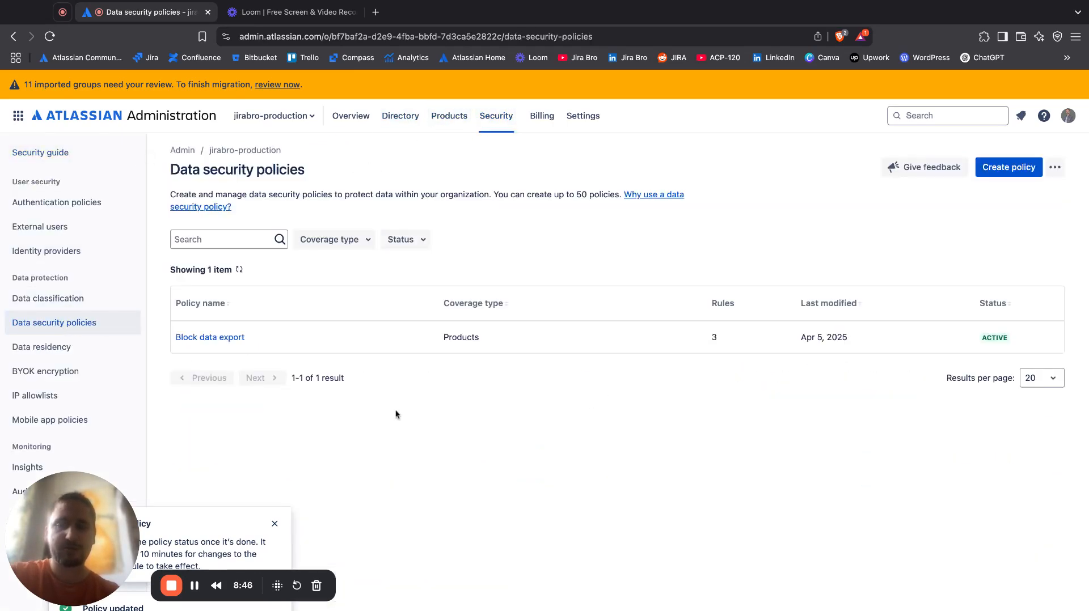
left_click(1009, 167)
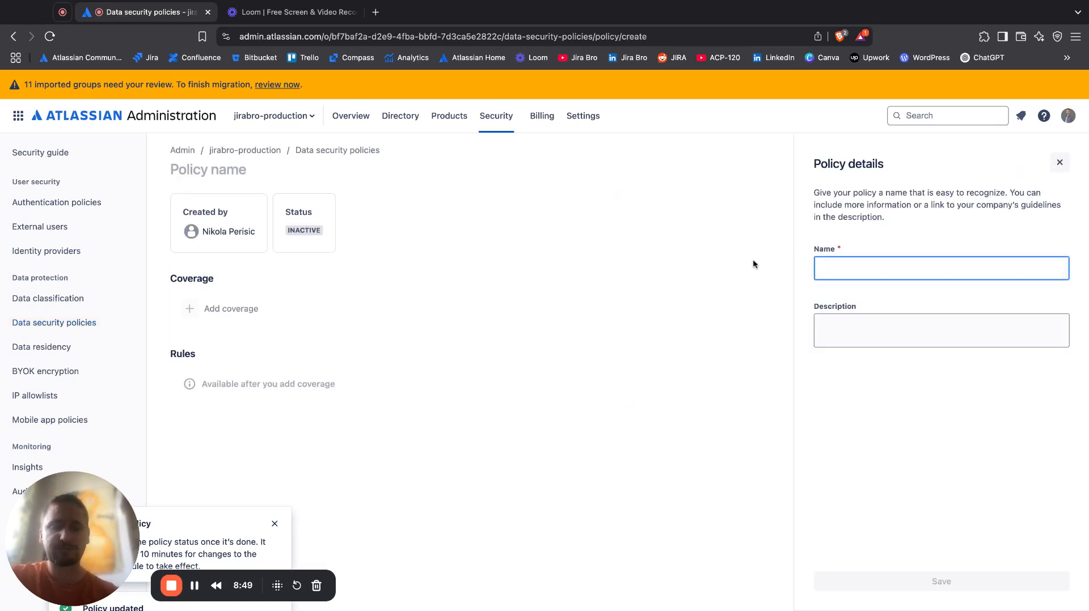
type("Pok")
key("BackSpace")
type("licy 2")
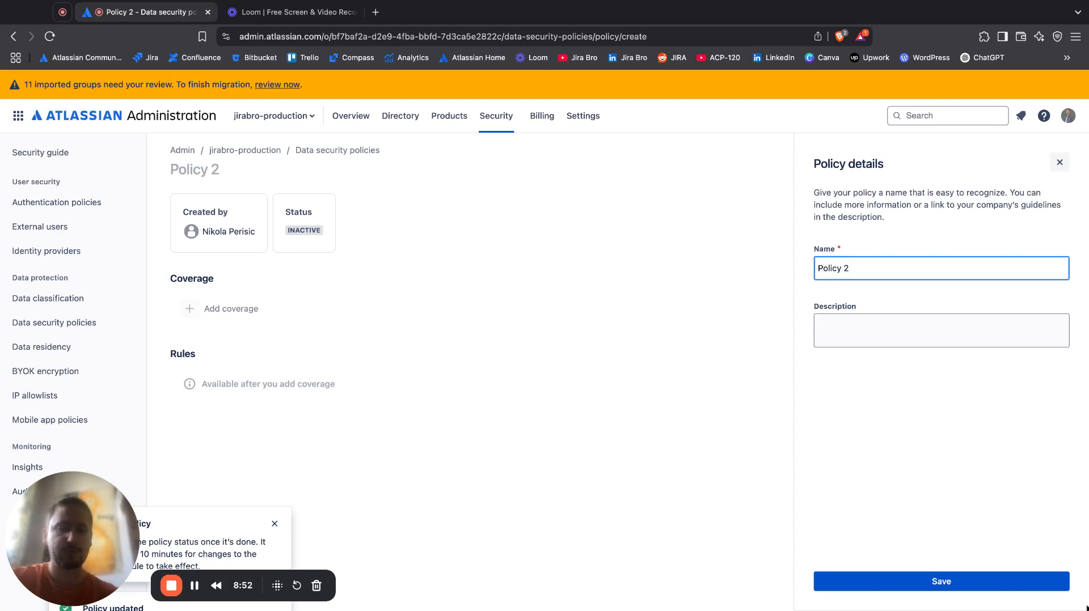
left_click(960, 587)
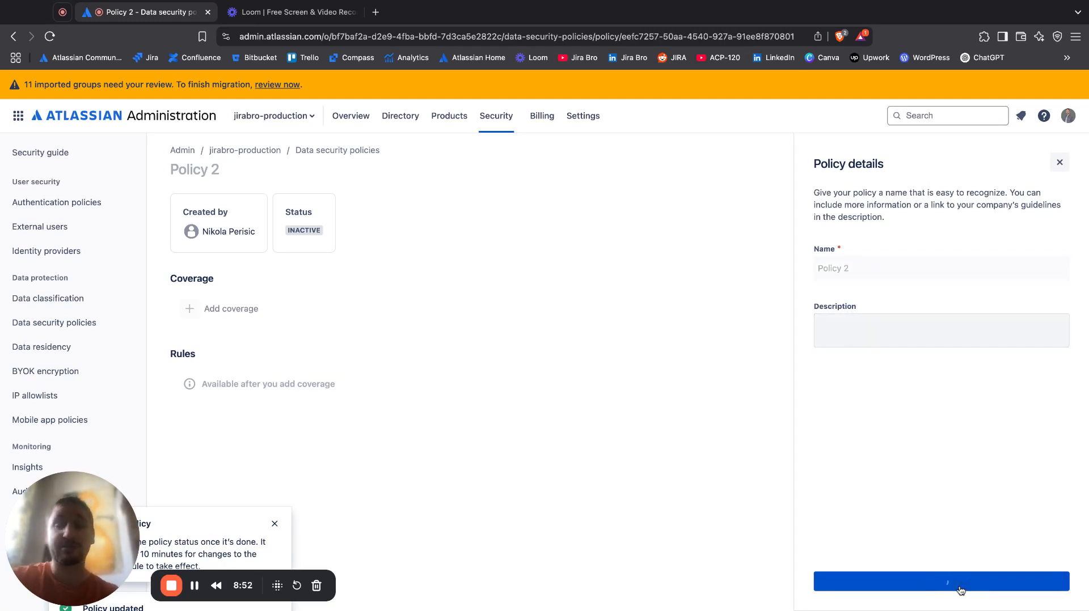
Start adding coverage to Policy 2 and check which classification levels can be selected for it
left_click(234, 309)
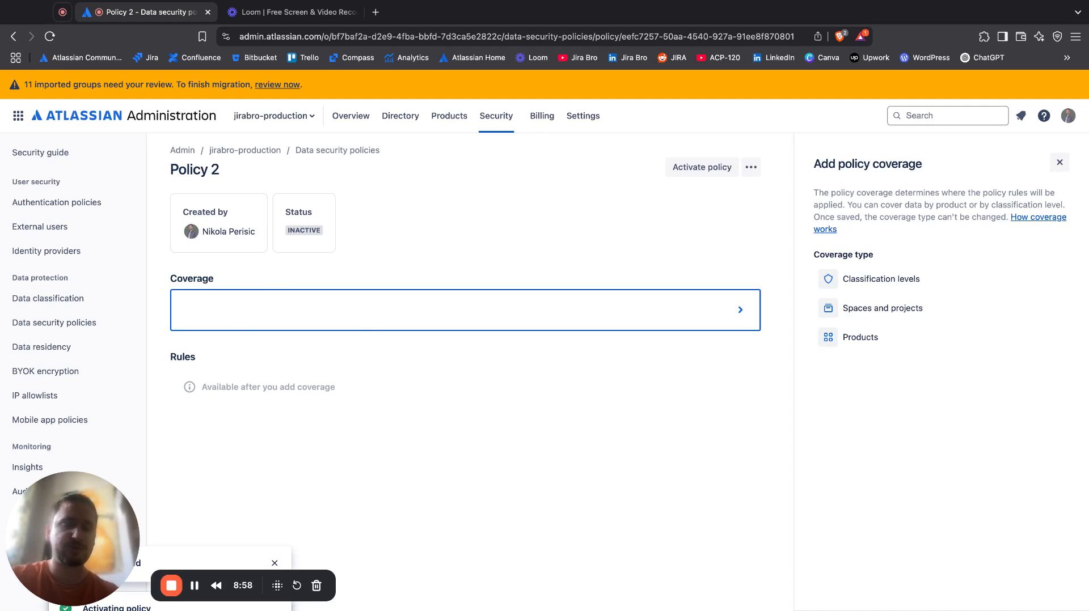
left_click(822, 282)
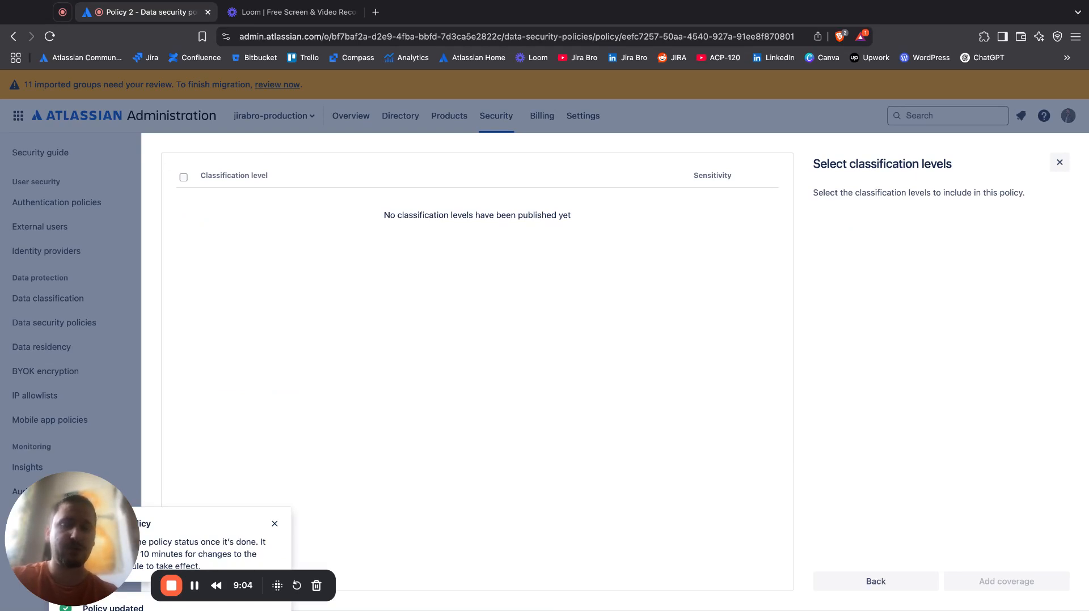
left_click(184, 177)
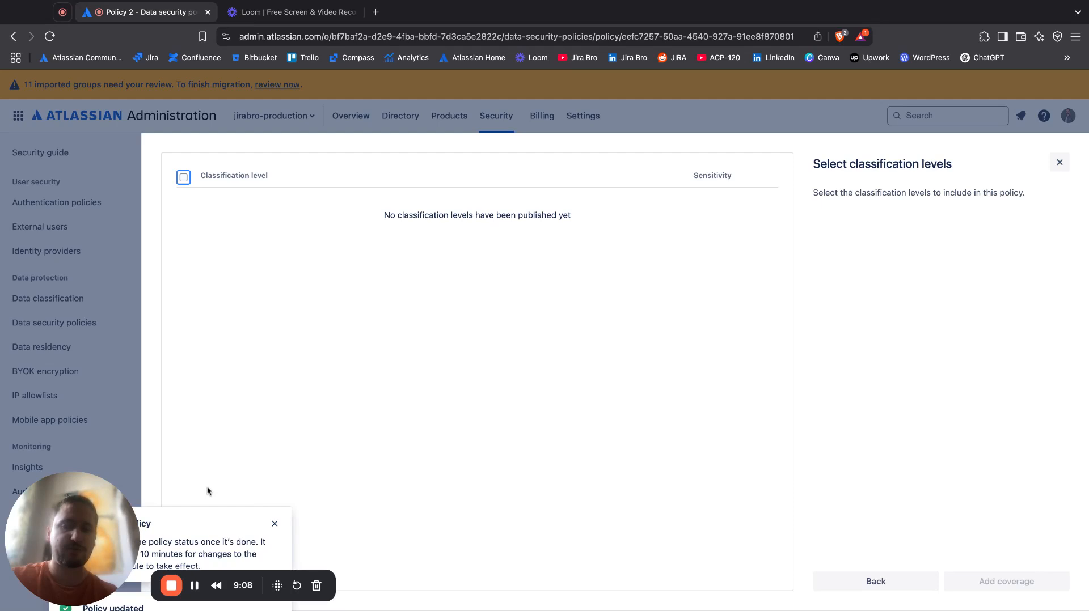
left_click_drag(78, 551, 77, 490)
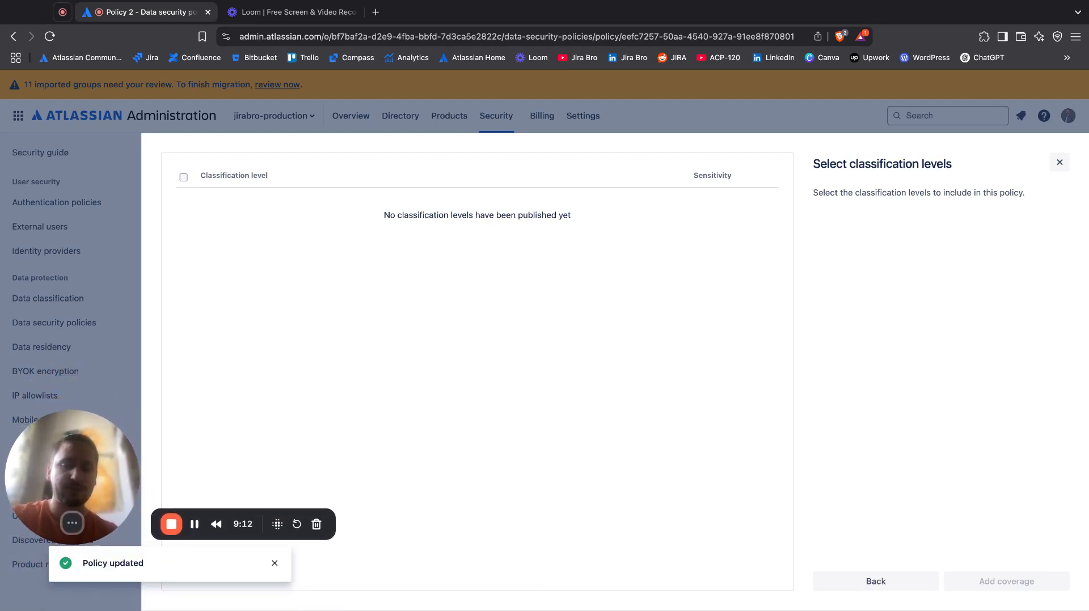
left_click(907, 584)
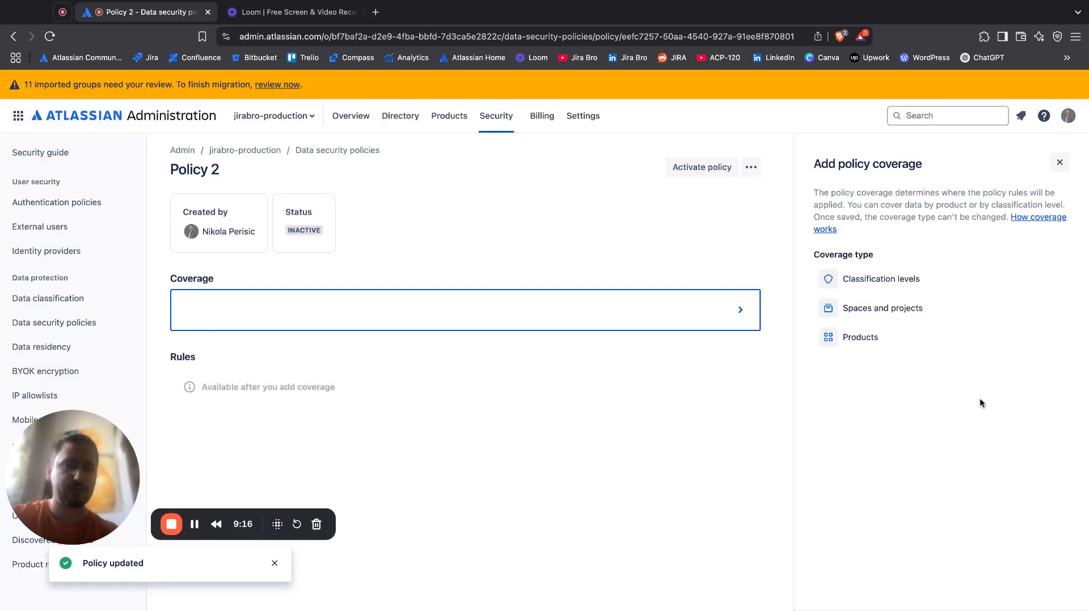
triple_click(815, 254)
left_click(816, 254)
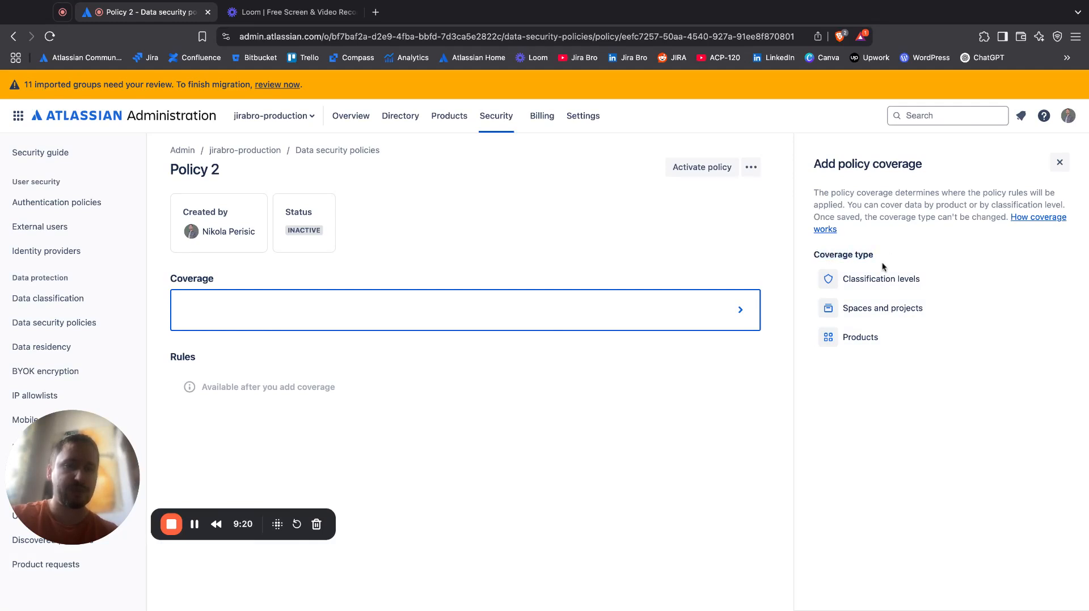
left_click(876, 280)
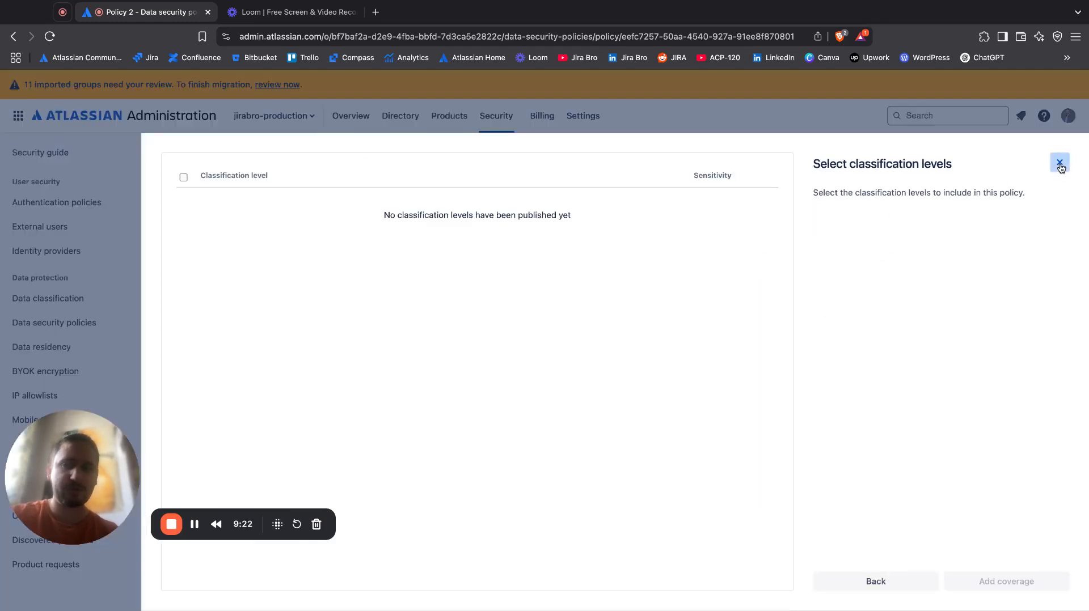
left_click(1059, 162)
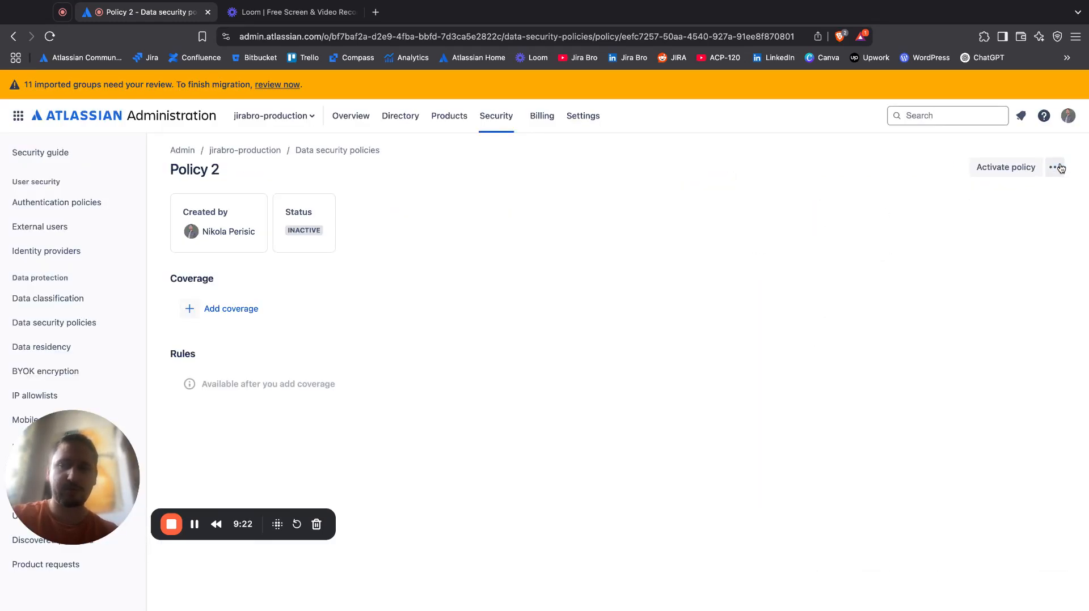
Start the data classification setup with the template of common classification levels
left_click(88, 301)
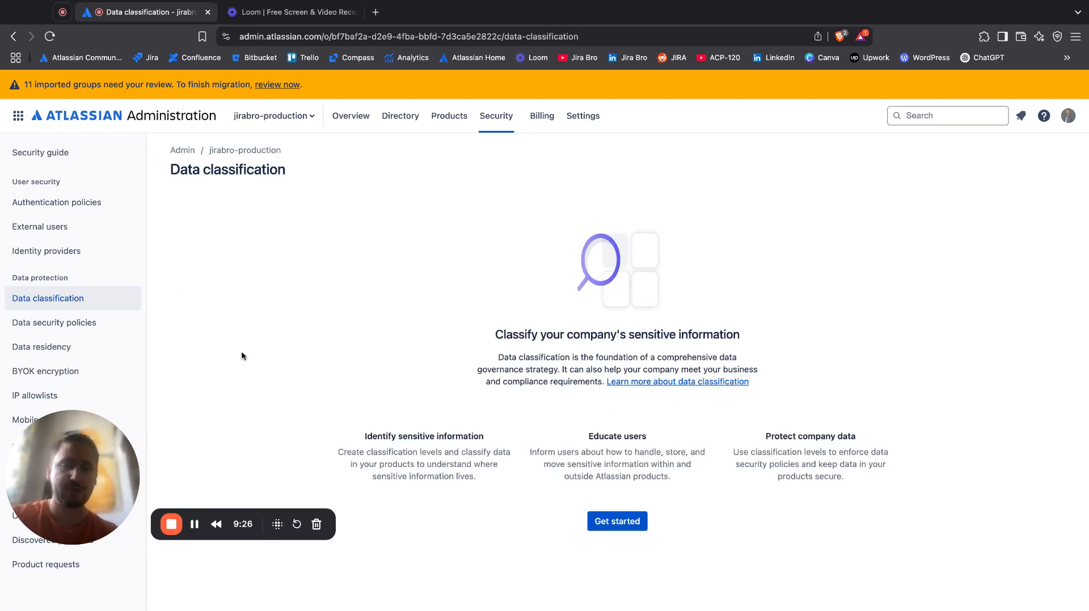
left_click(640, 522)
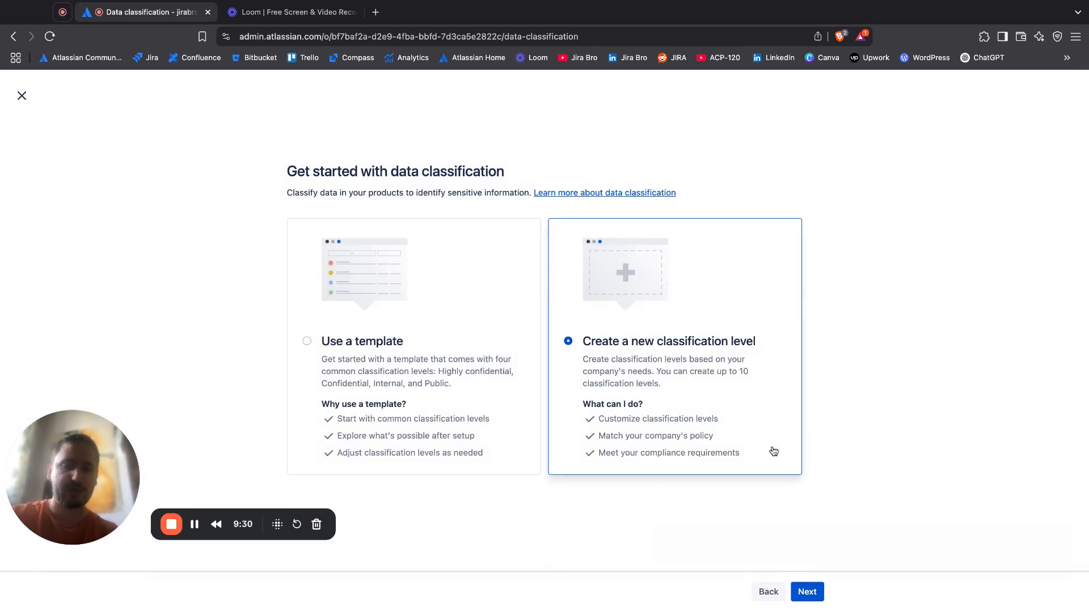
left_click(470, 374)
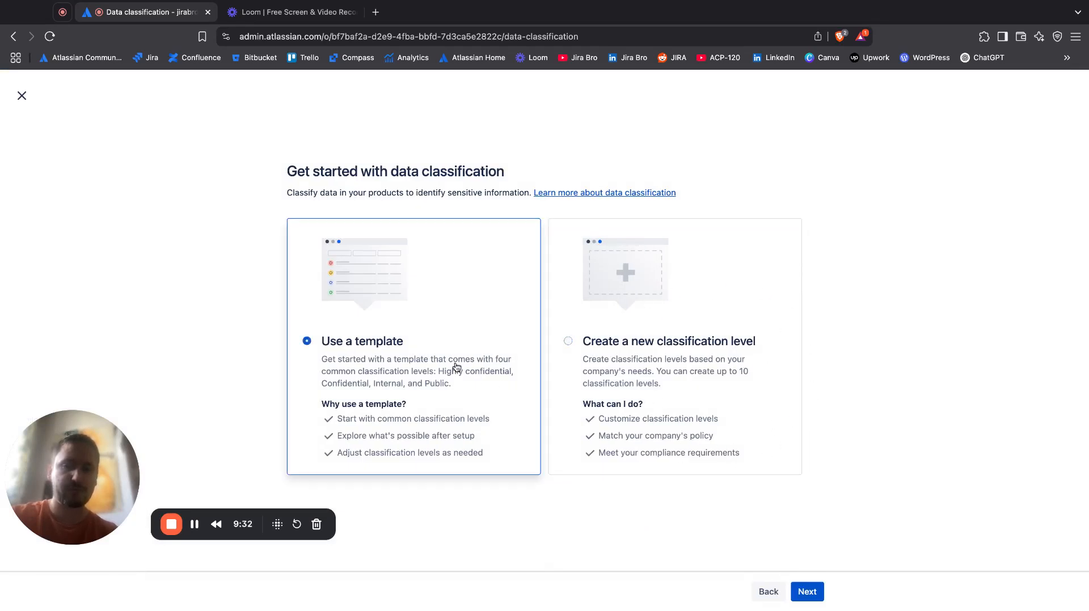
left_click(807, 591)
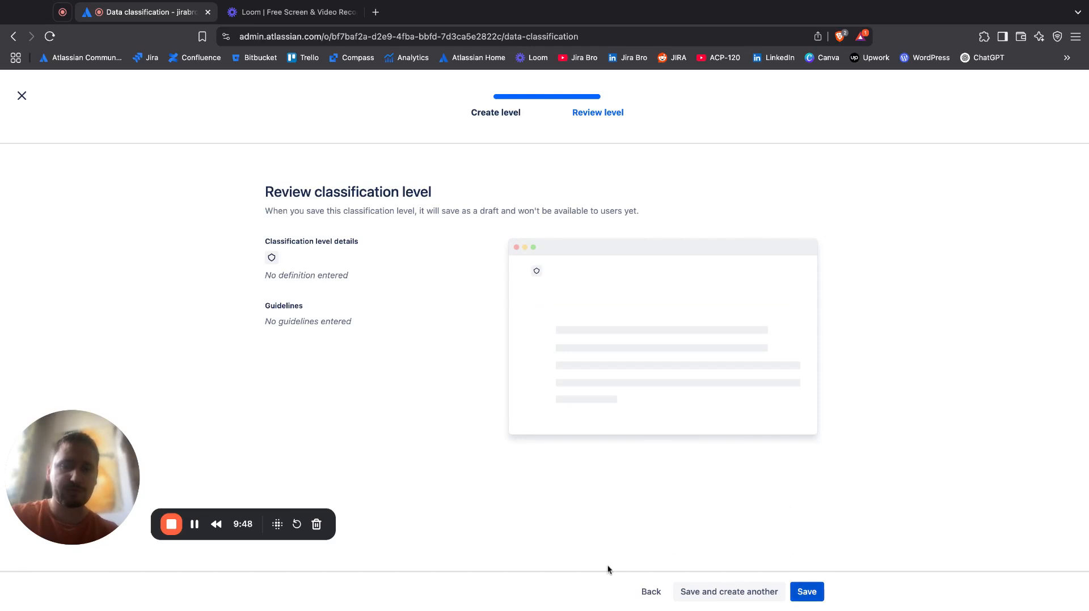
Try to create a new classification level named Secret with the solid yellow color
left_click(756, 592)
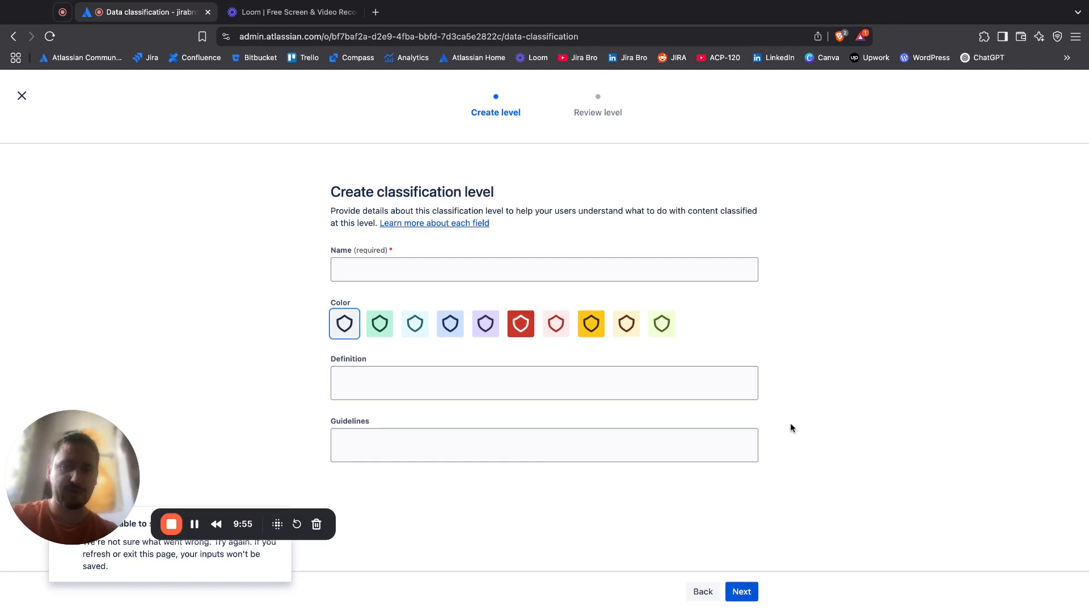
left_click(468, 263)
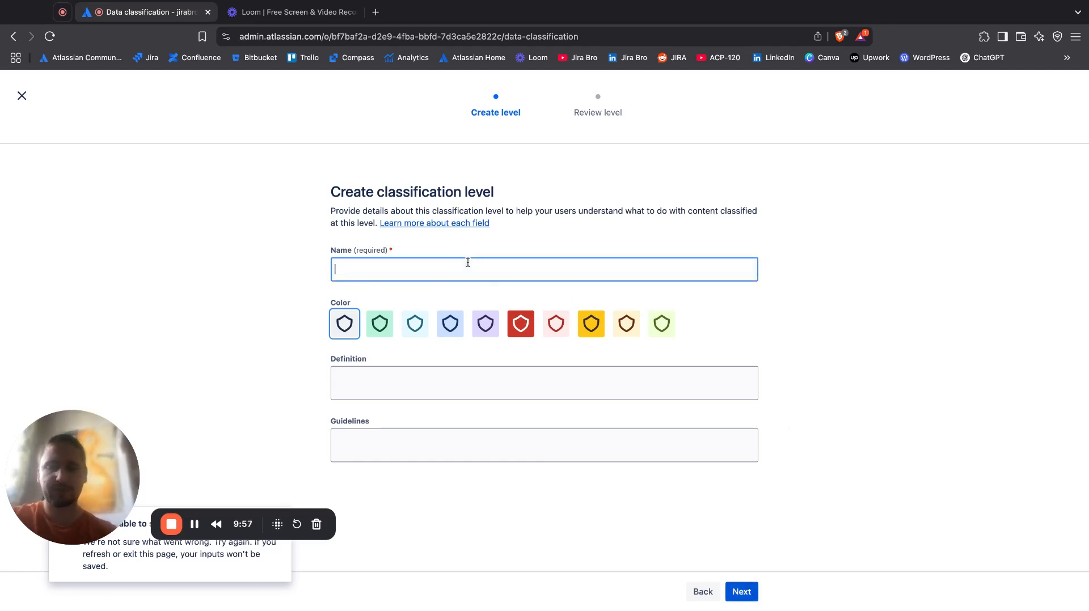
type("Secret")
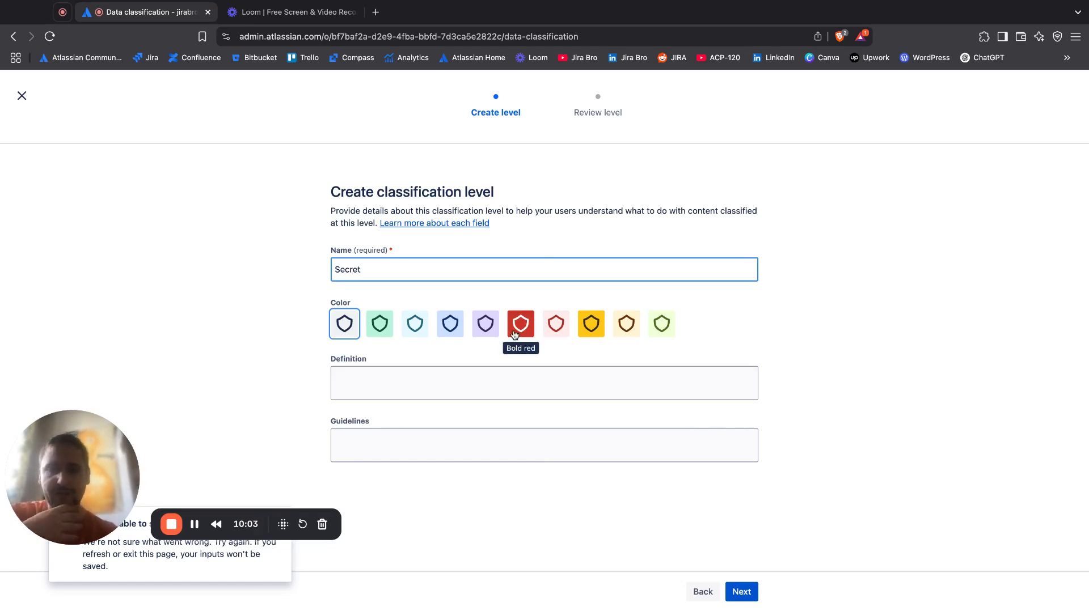
left_click(591, 328)
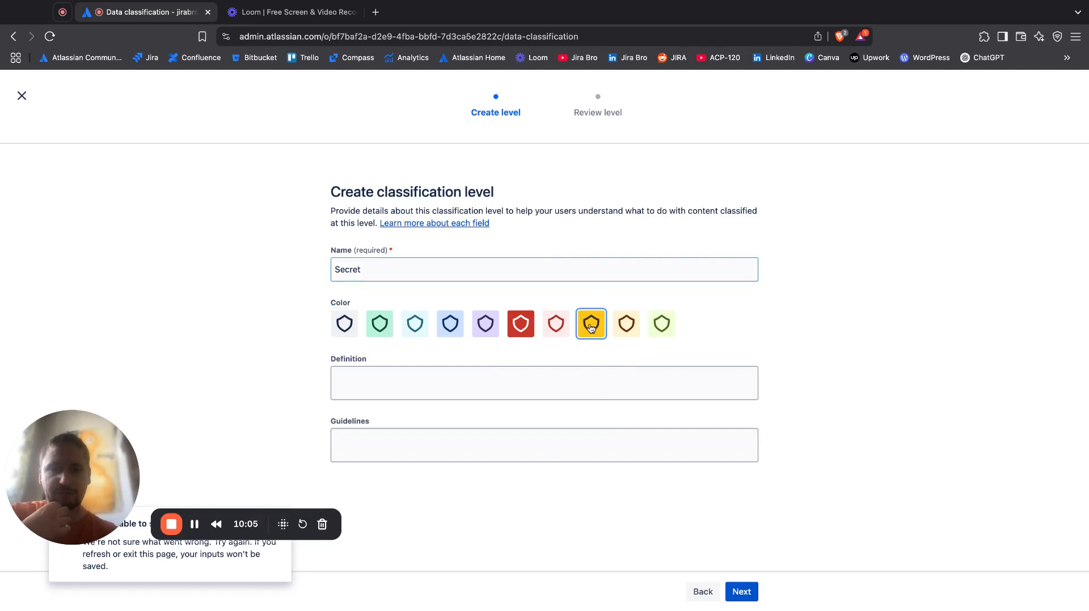
left_click(744, 593)
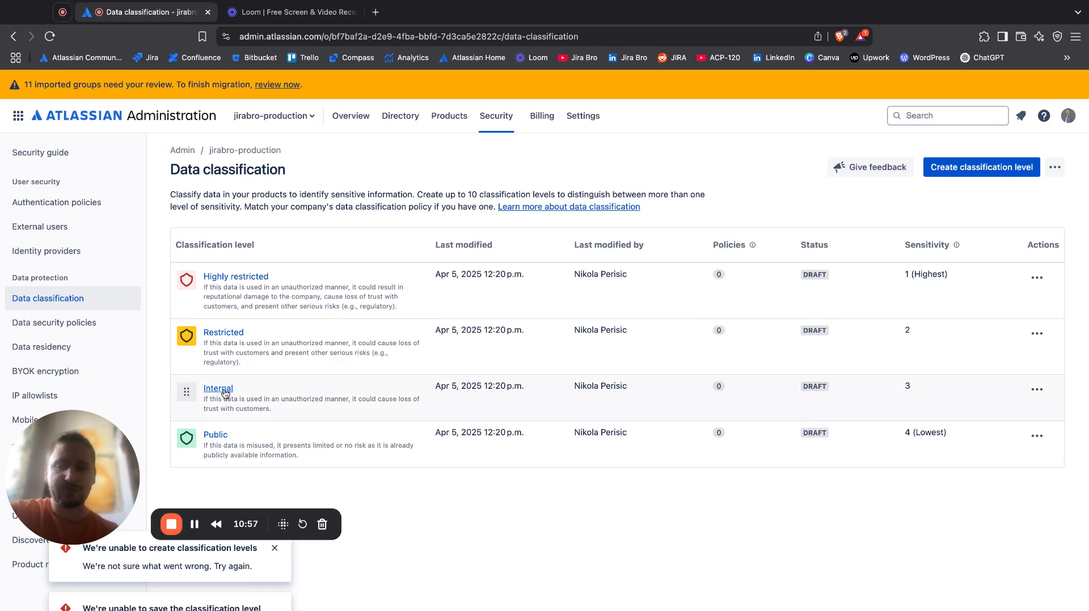
Reopen Policy 2 from the data security policies and check again which classification levels its coverage offers
left_click(63, 322)
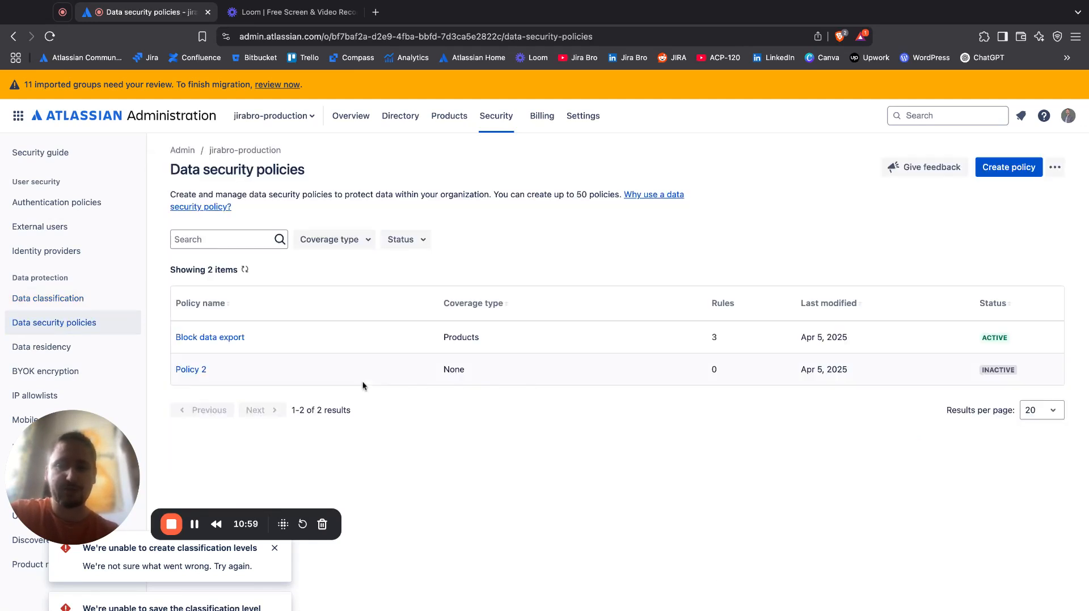
left_click(191, 370)
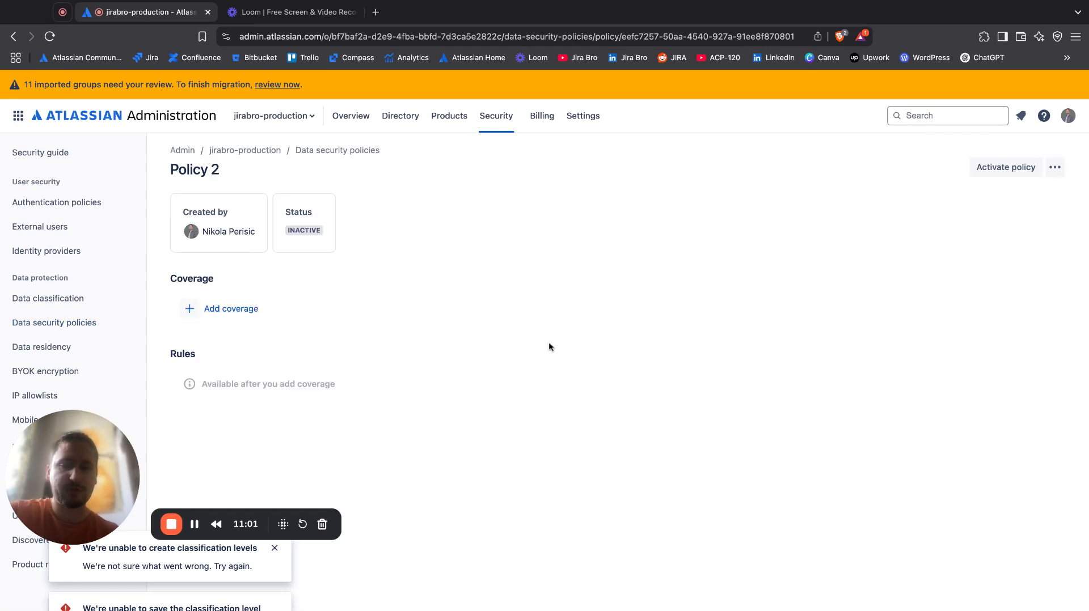
left_click(256, 309)
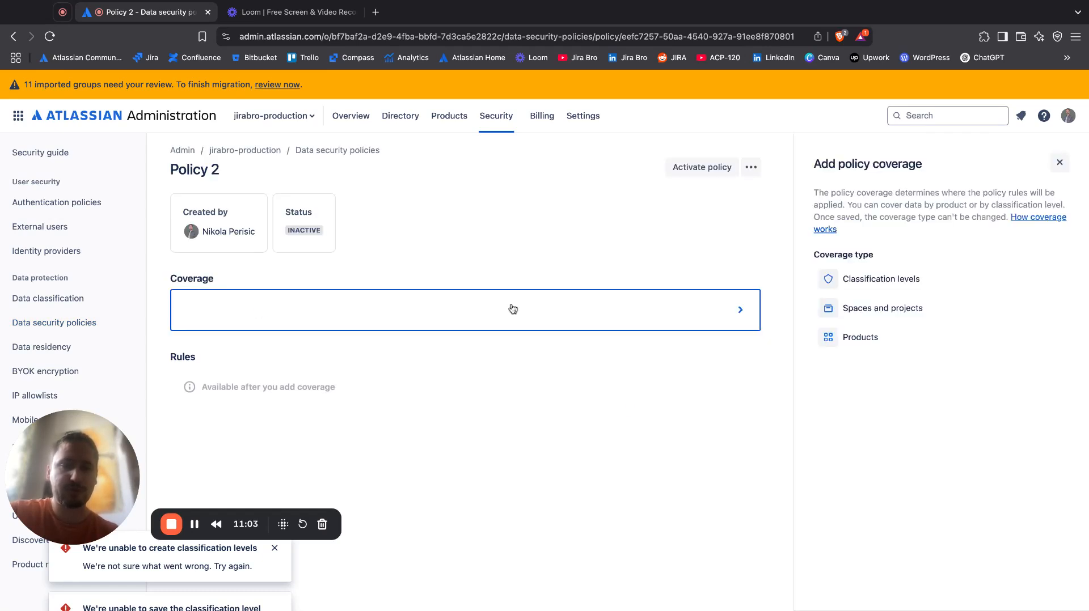
left_click(853, 280)
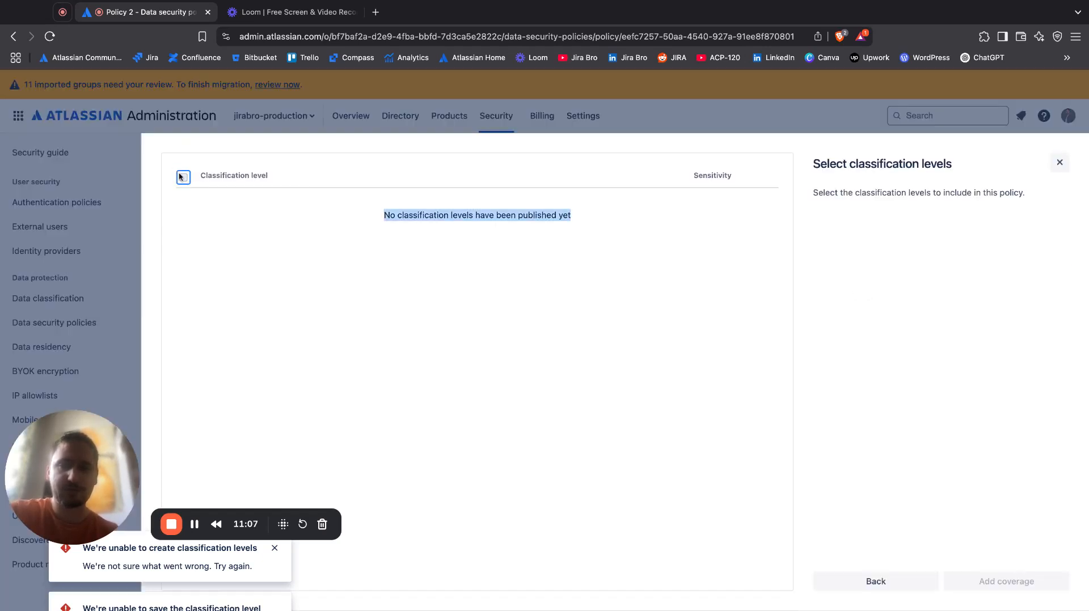
left_click(867, 581)
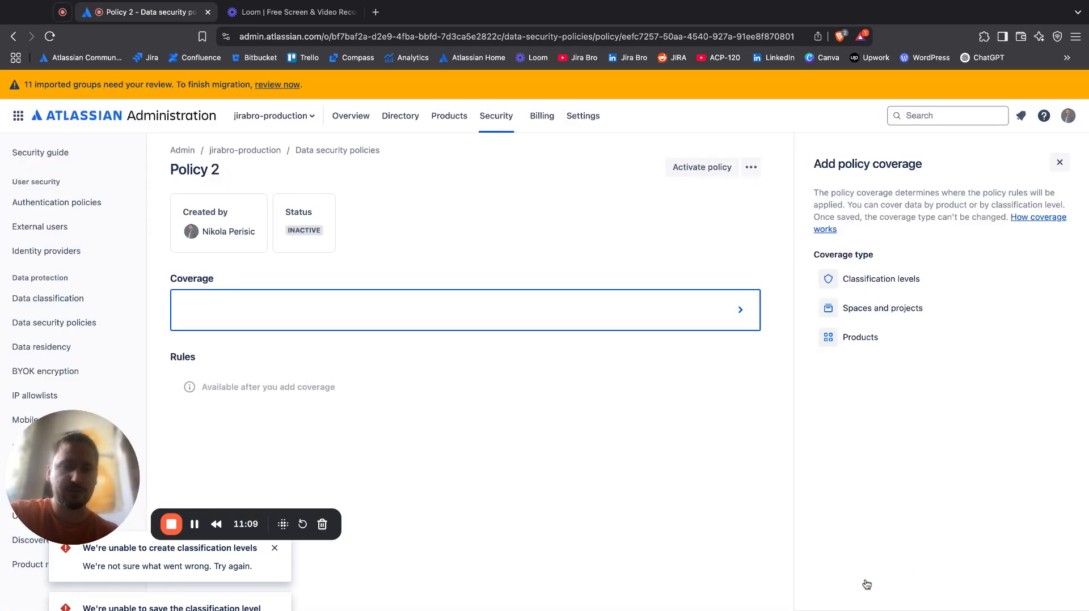
Publish all draft classification levels in the organization's data classification settings
left_click(74, 299)
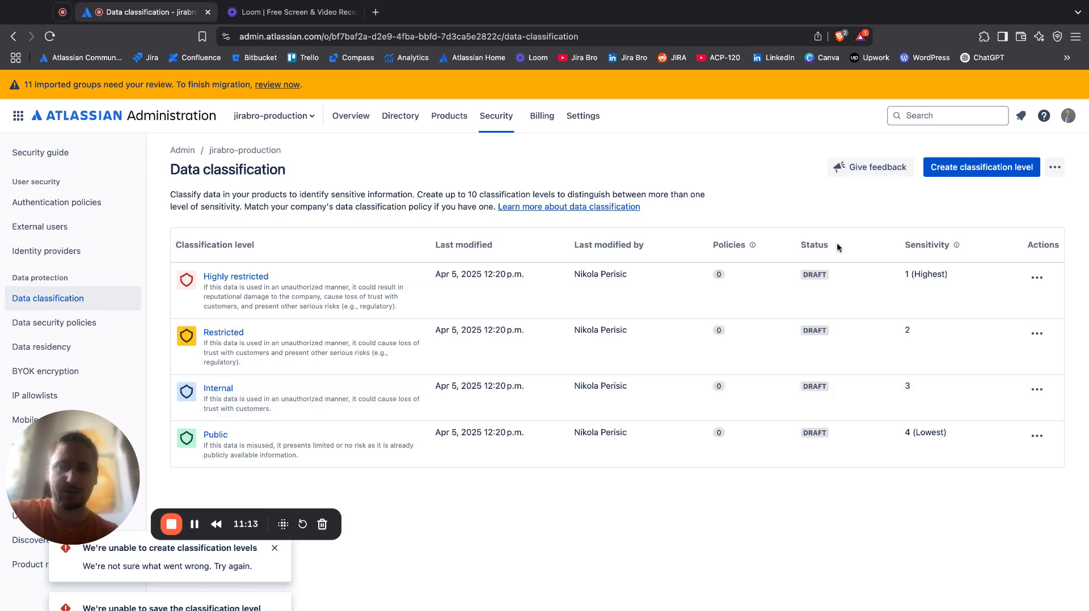
left_click(1056, 172)
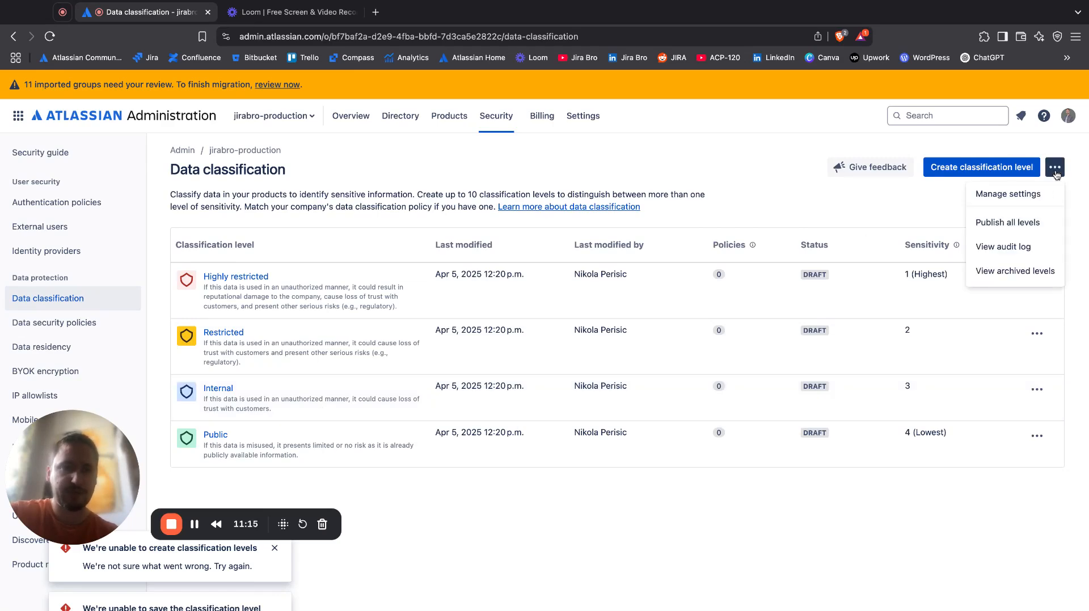
left_click(1007, 222)
left_click(702, 188)
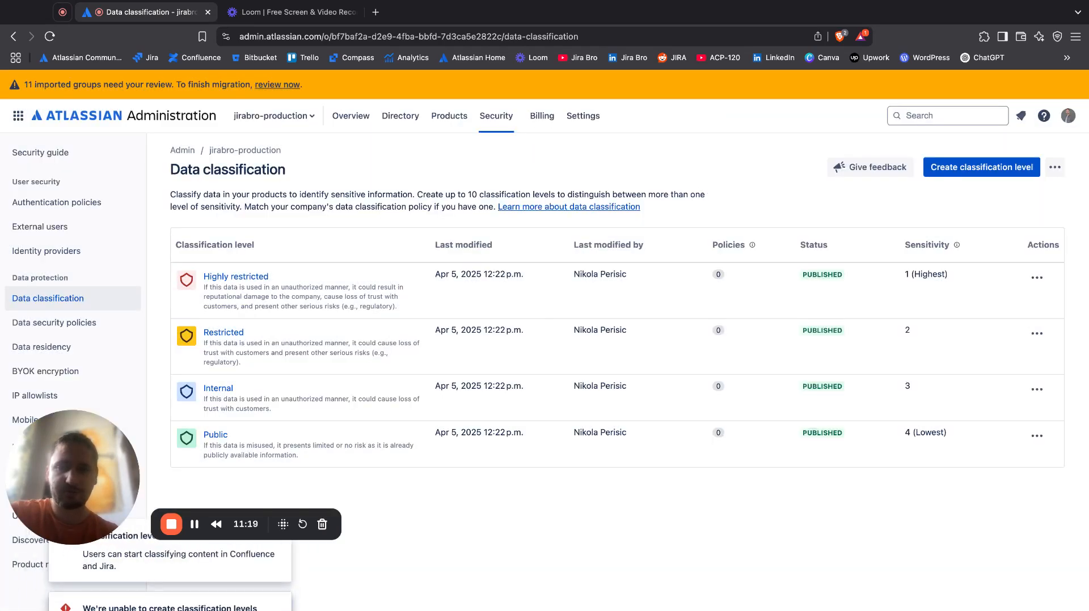
left_click_drag(800, 242, 828, 244)
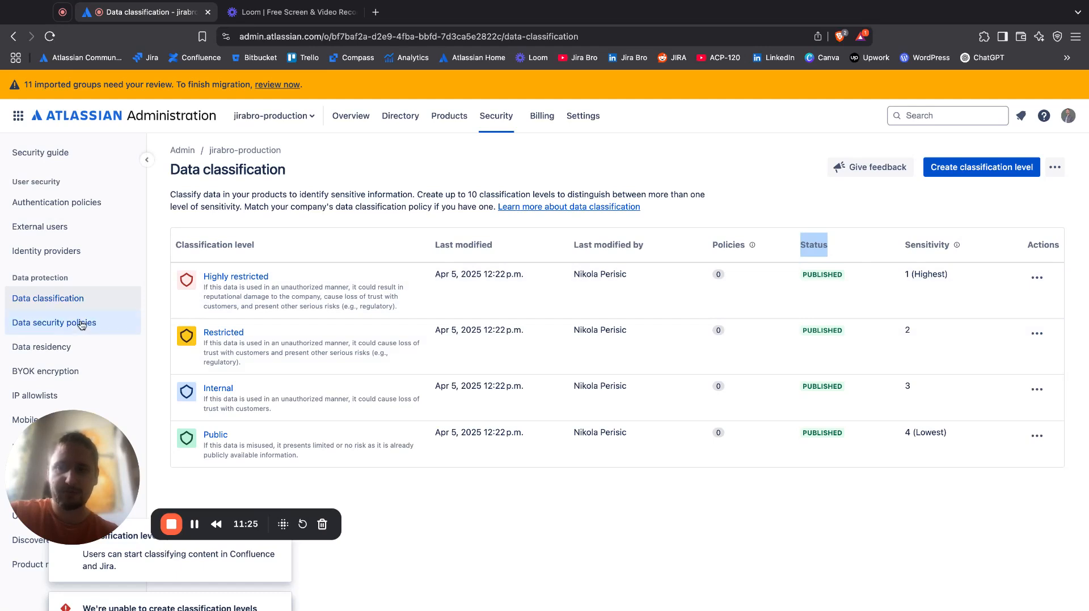
Set the coverage of Policy 2 to all classification levels: Highly restricted, Restricted, Internal and Public
left_click(81, 325)
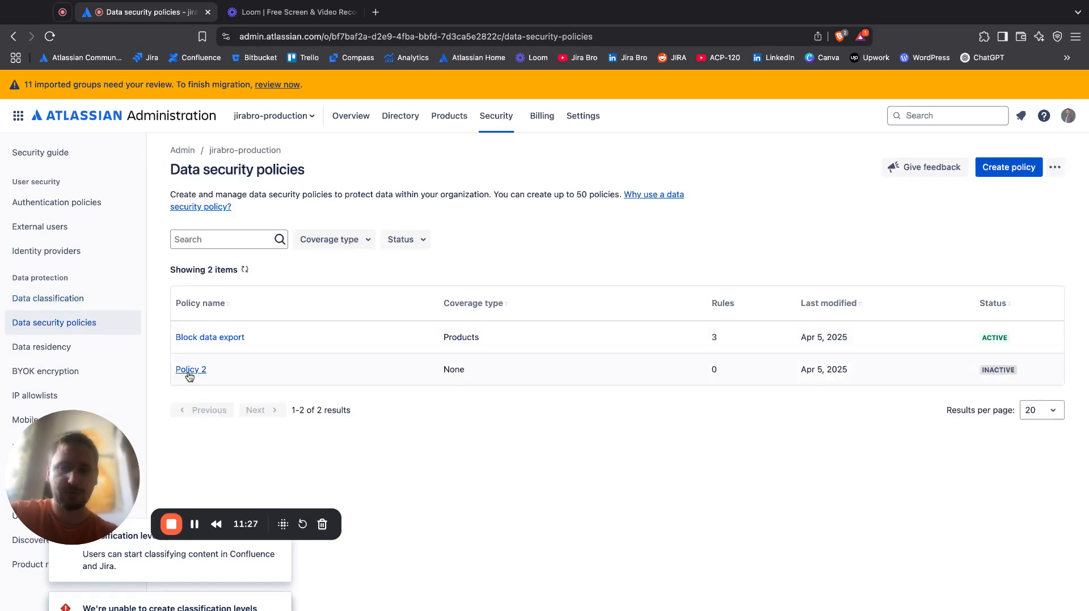
left_click(189, 372)
left_click(232, 309)
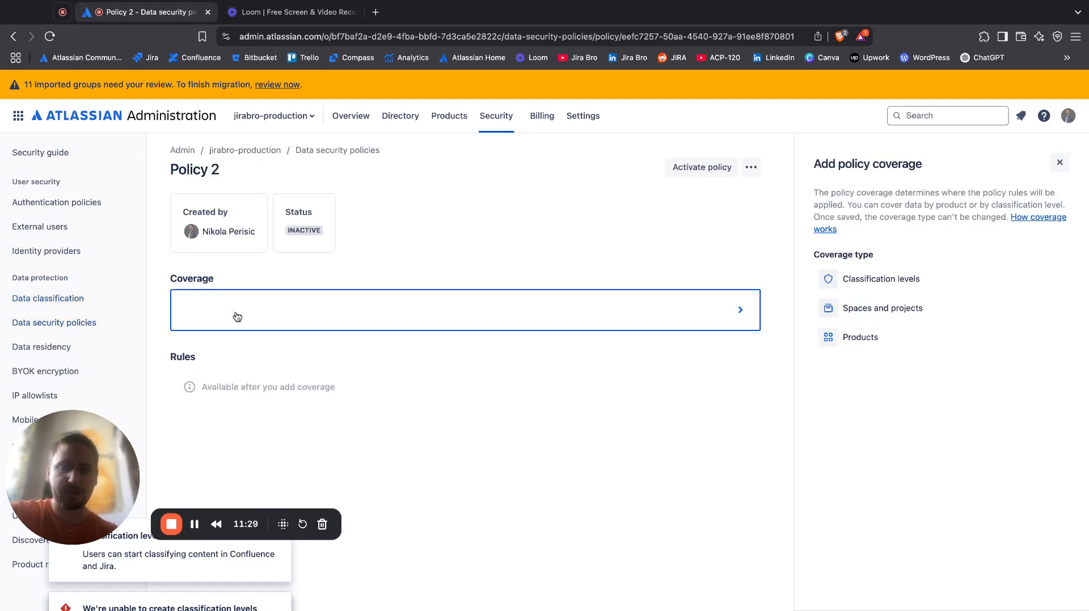
left_click(887, 277)
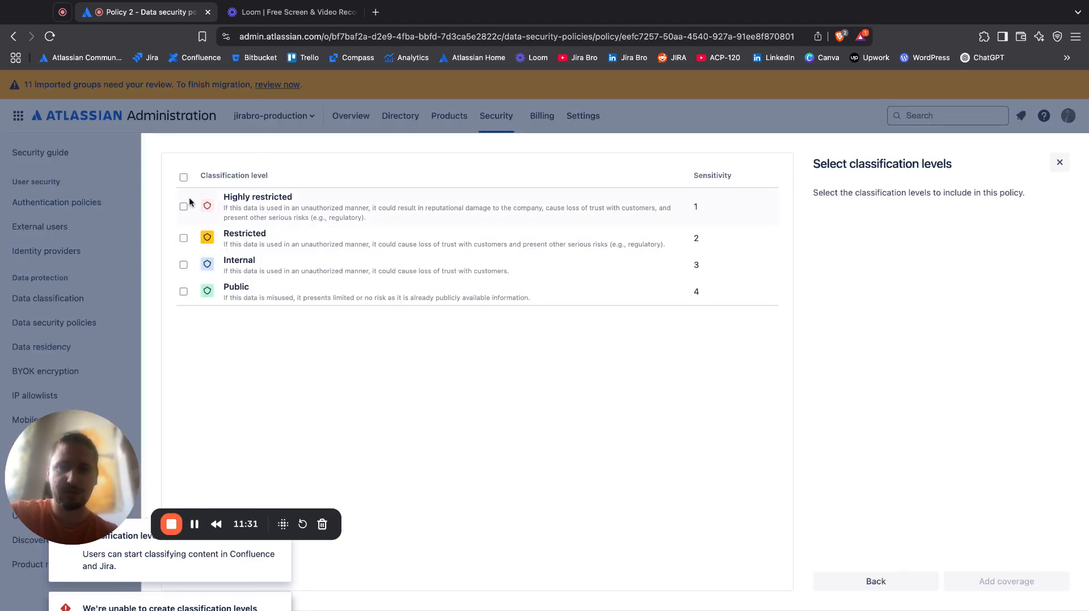
left_click(183, 177)
left_click(981, 583)
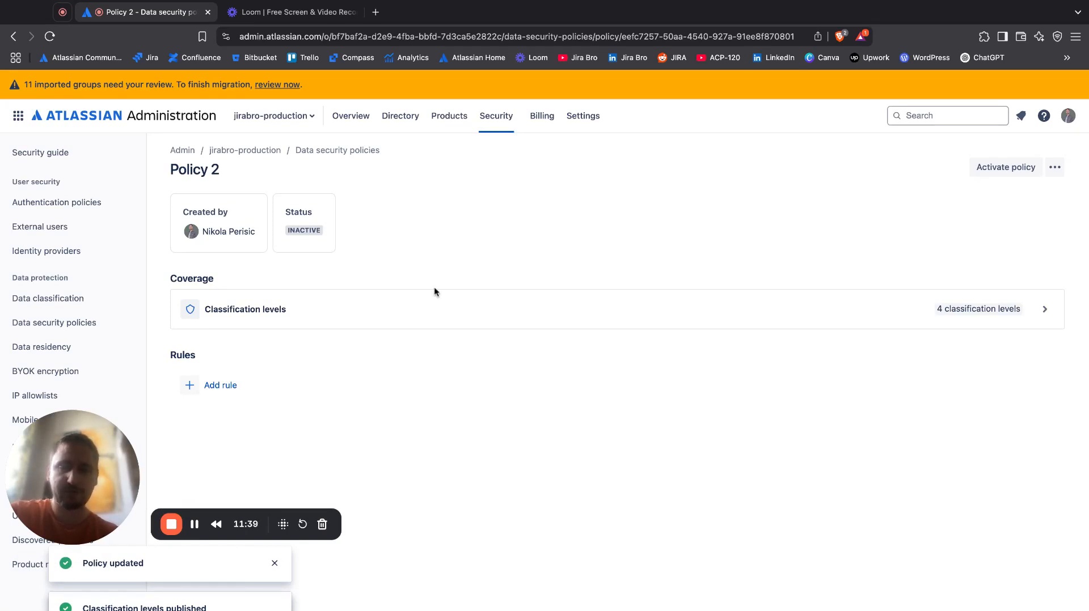
Add a Data export rule to Policy 2 with the Block data export configuration
left_click(224, 385)
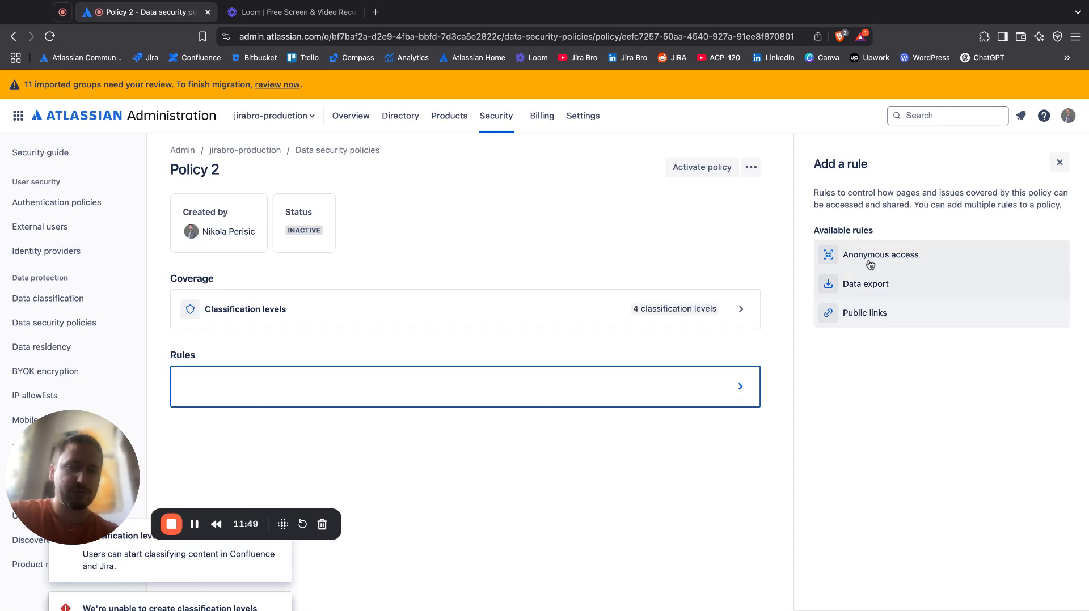
left_click_drag(817, 227, 874, 230)
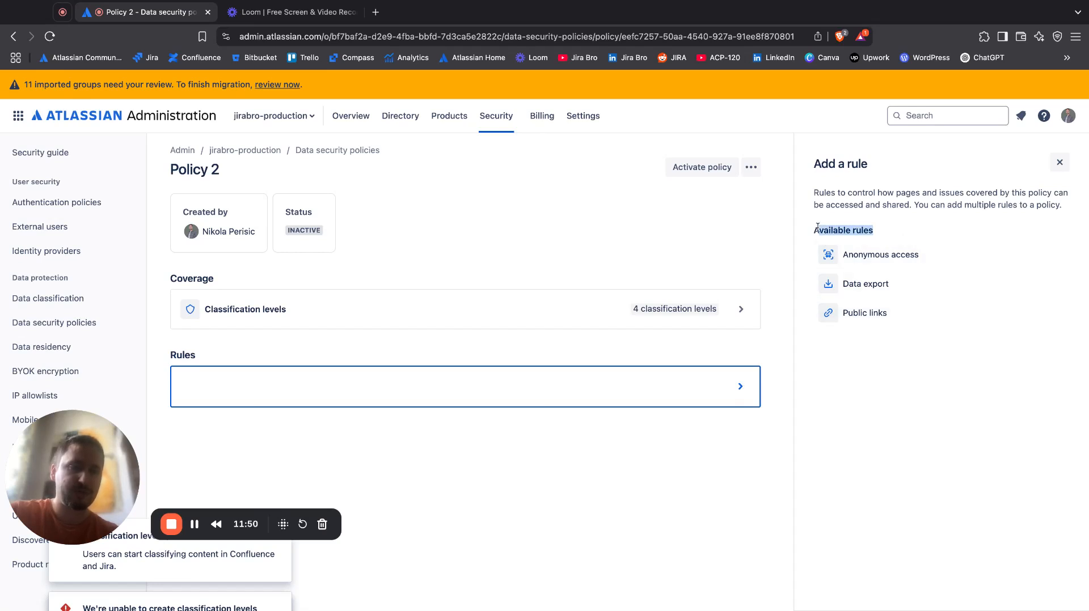
left_click(817, 227)
left_click(866, 285)
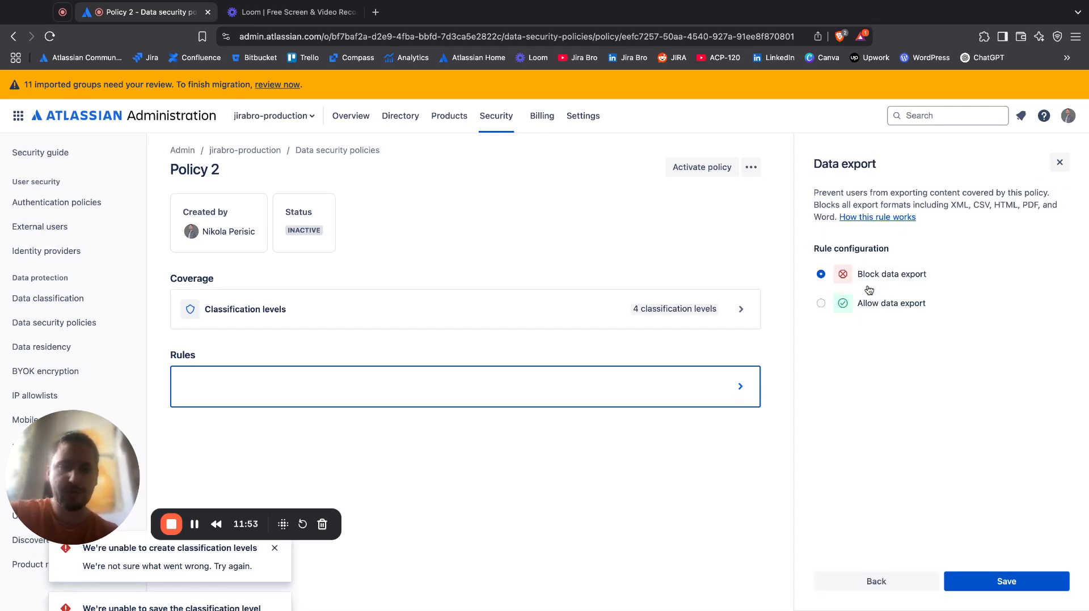
left_click(1000, 590)
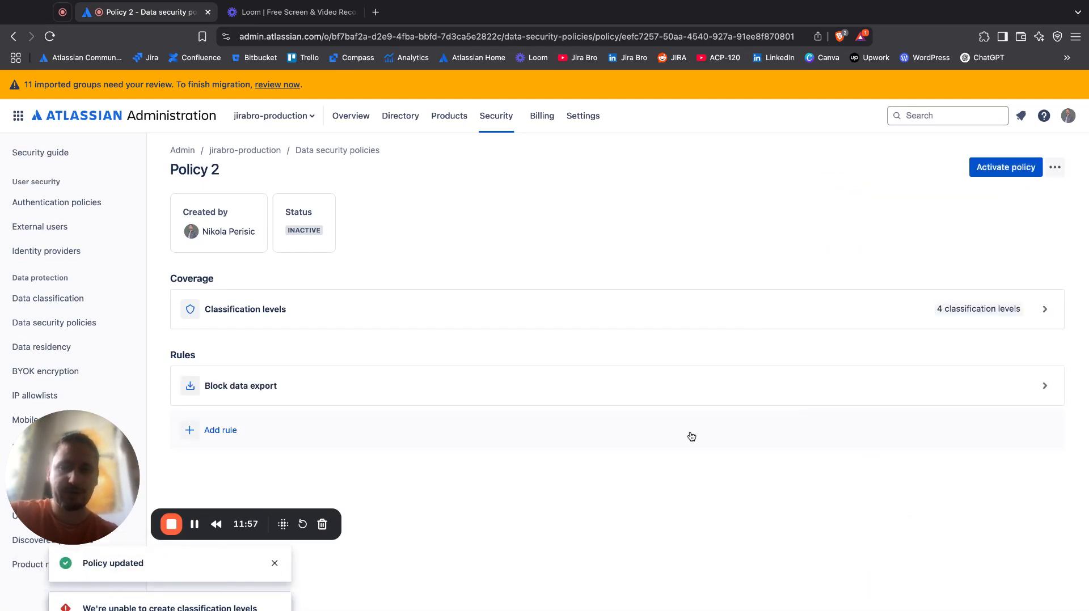
Review the coverage details of Policy 2 and activate the policy
left_click(837, 319)
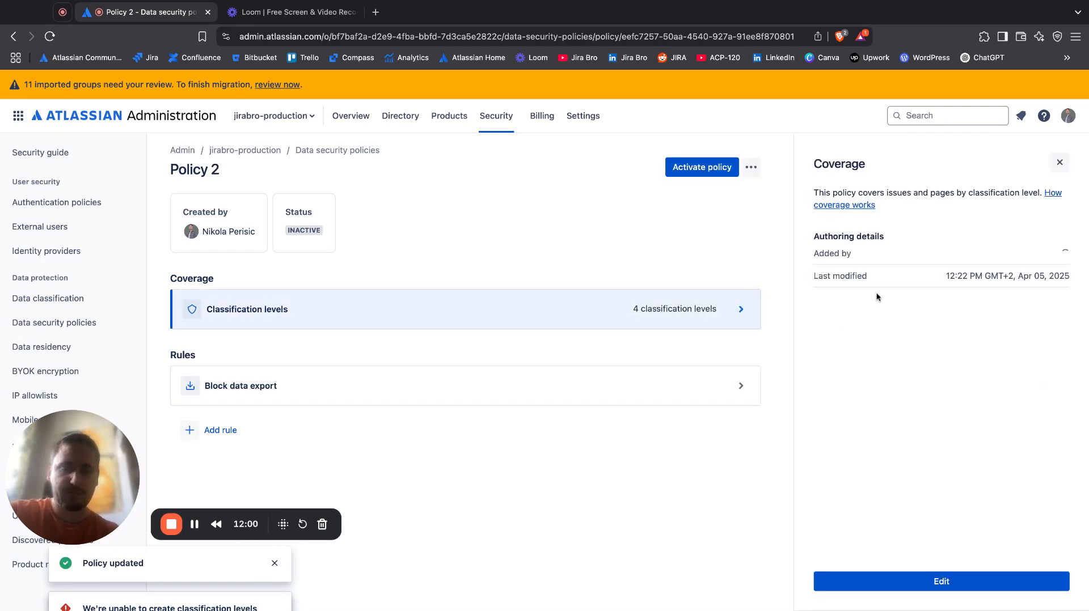
left_click(1059, 162)
left_click(1047, 319)
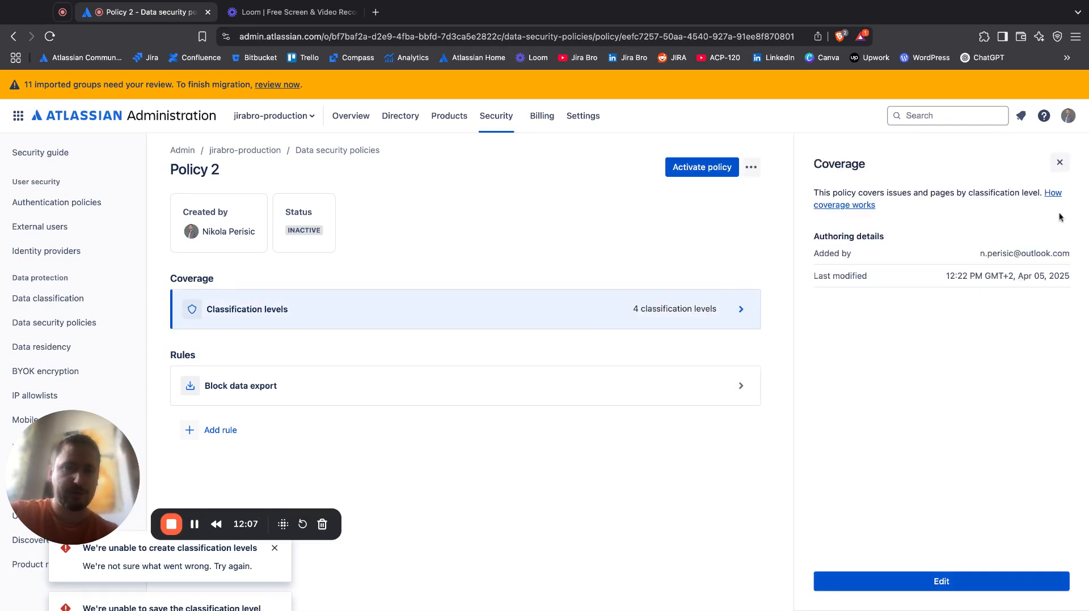
left_click_drag(842, 194, 1064, 205)
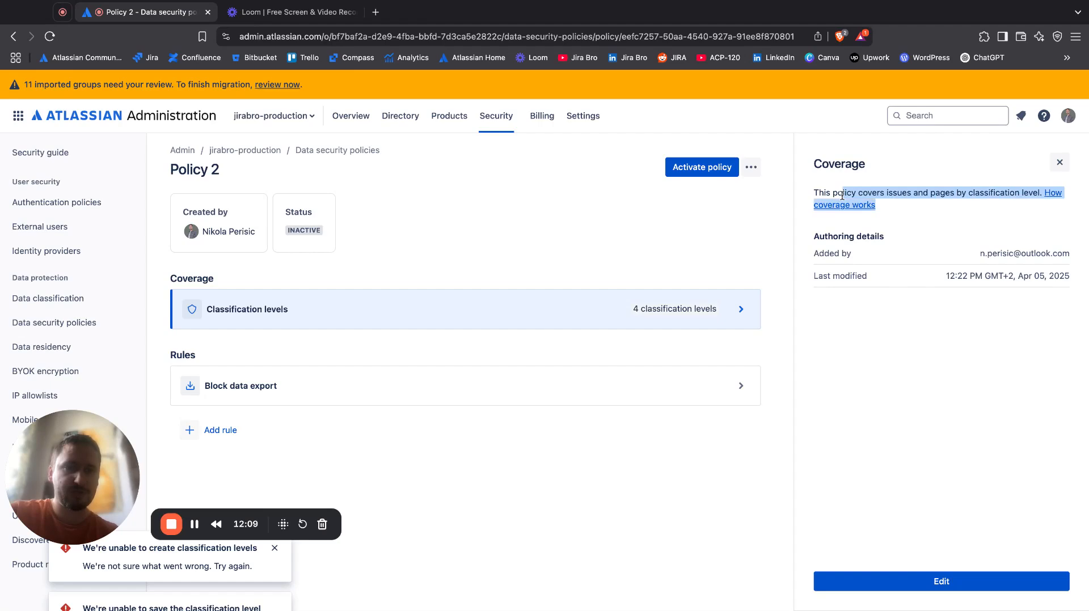
left_click(1059, 162)
left_click(995, 174)
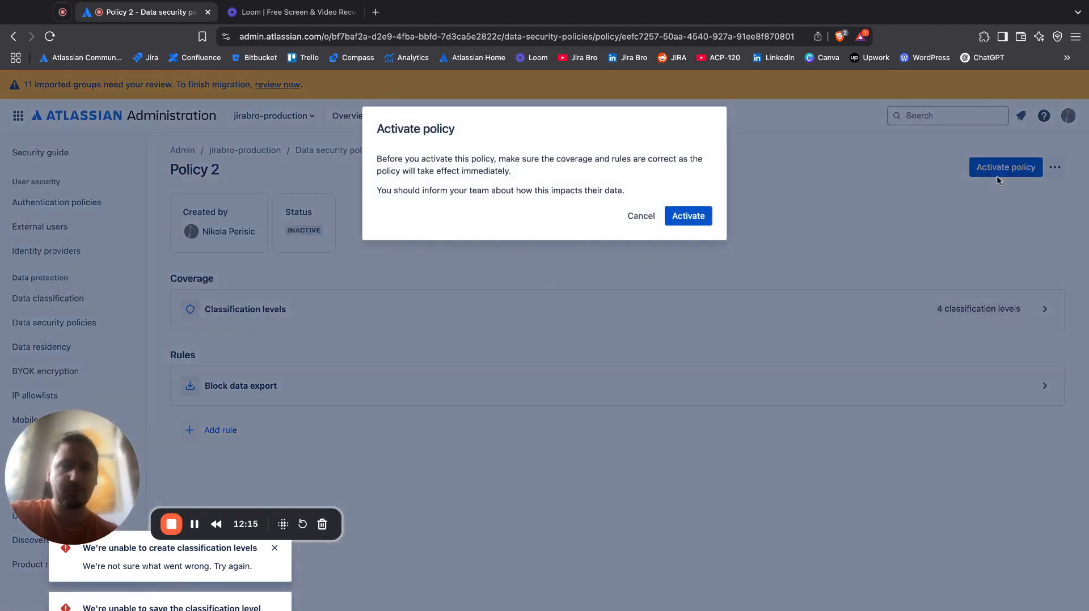
left_click(687, 215)
Create another data security policy named Policy 3
left_click(15, 37)
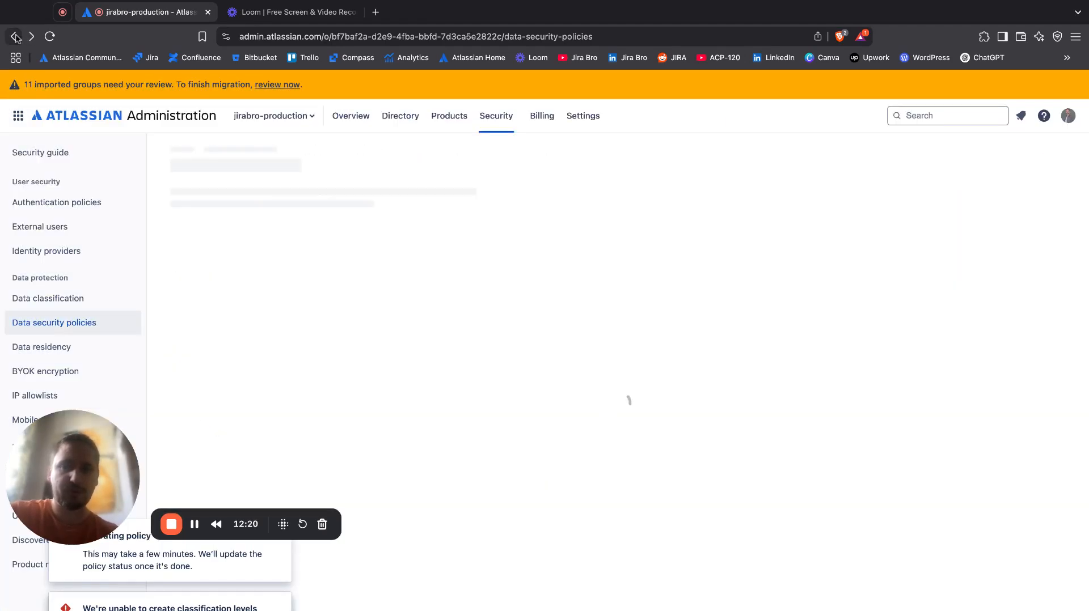
left_click(1004, 163)
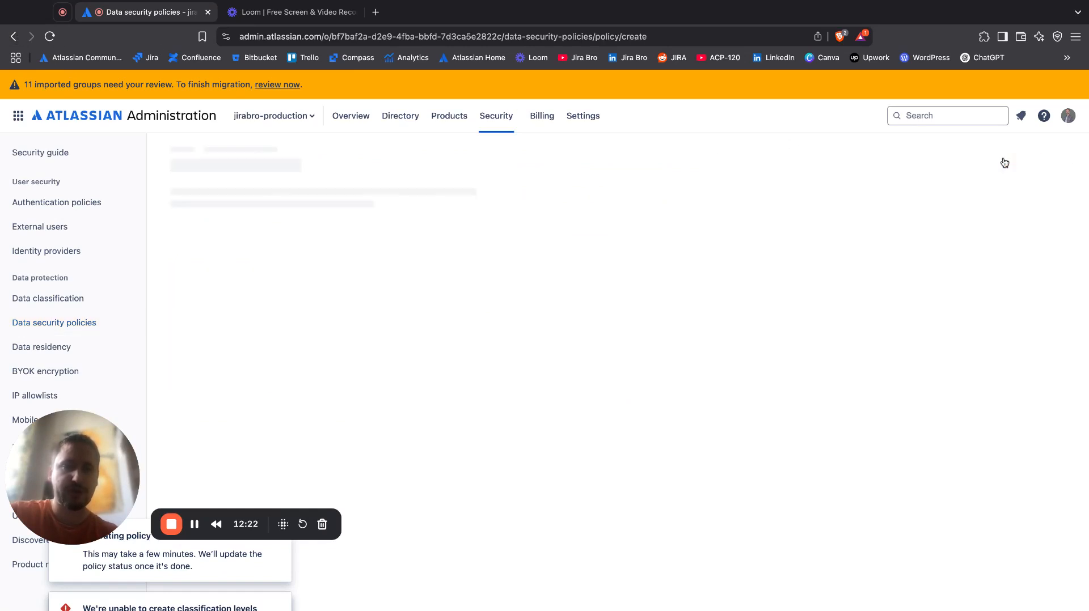
type("P")
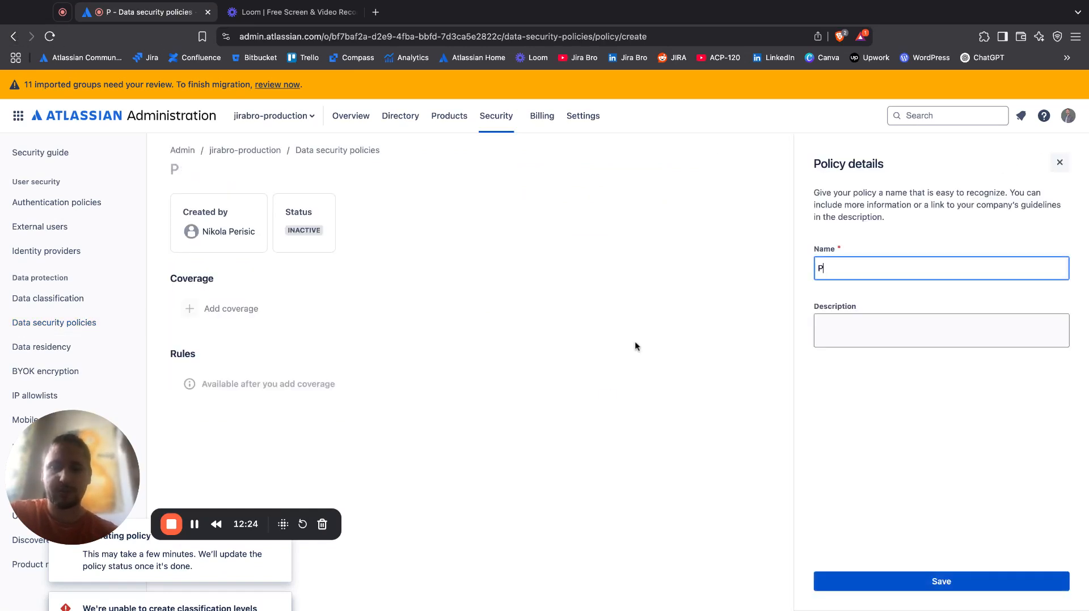
type("olicy 3")
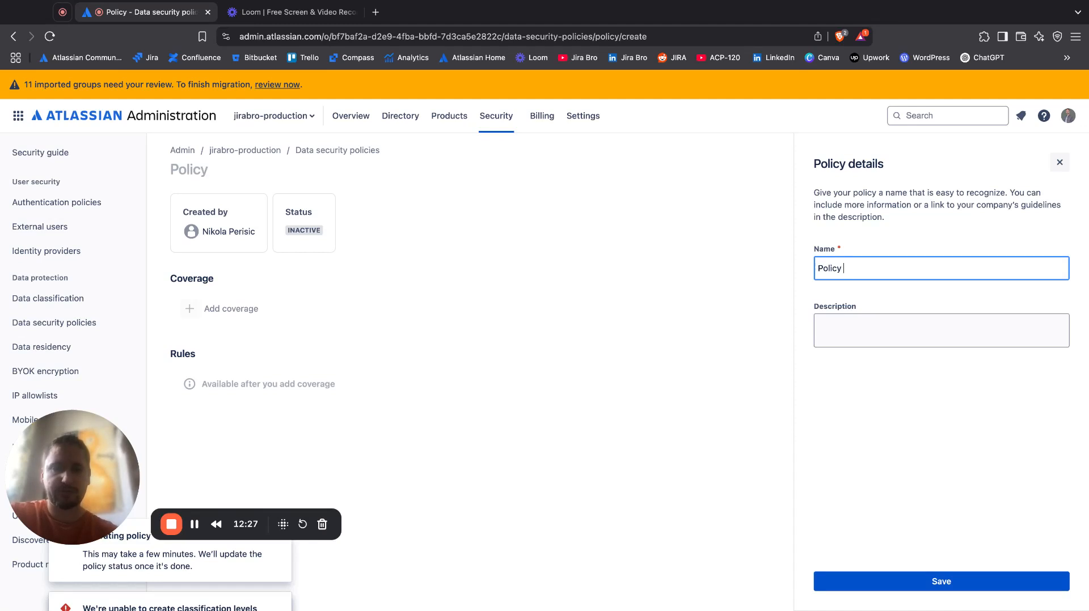
left_click(973, 585)
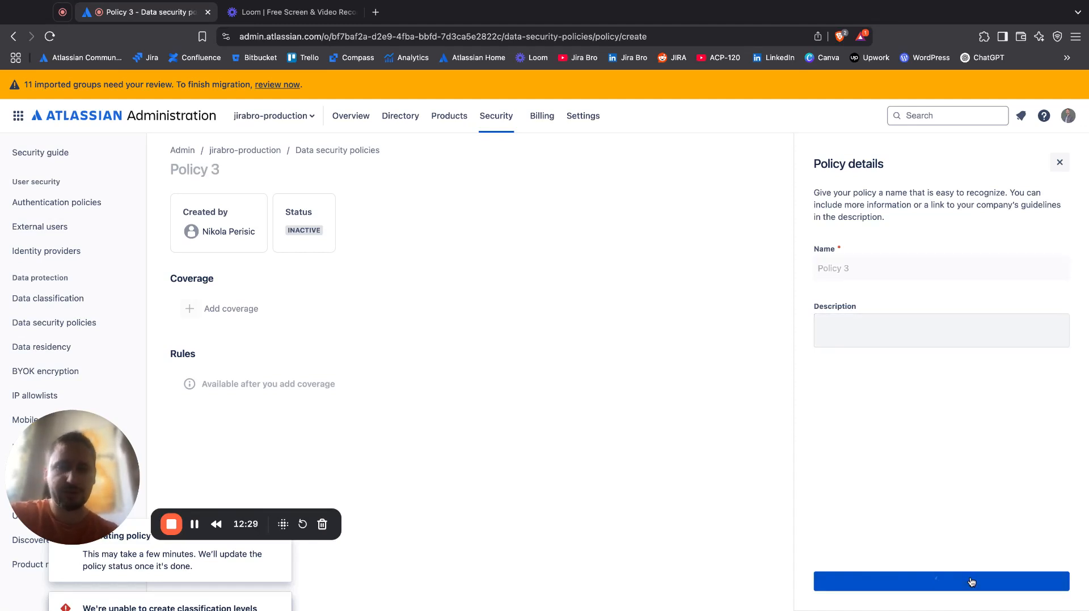
For Policy 3's spaces and projects coverage, select Engineering Support, Go to market sample, Human Resources and Inventory Management from the jirabro-production.atlassian.net Jira instance
left_click(260, 310)
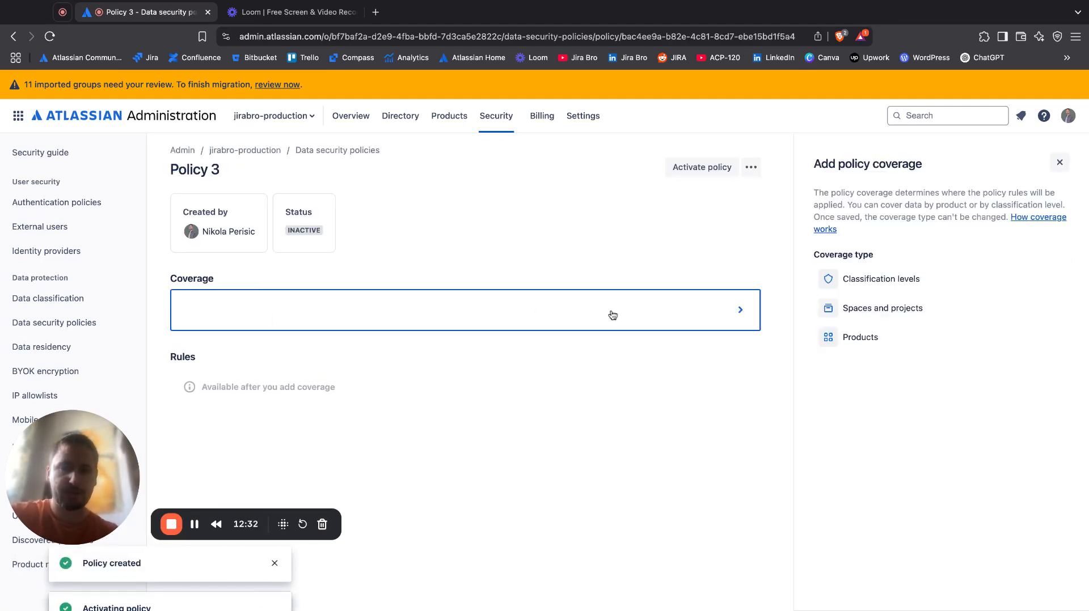
left_click(858, 317)
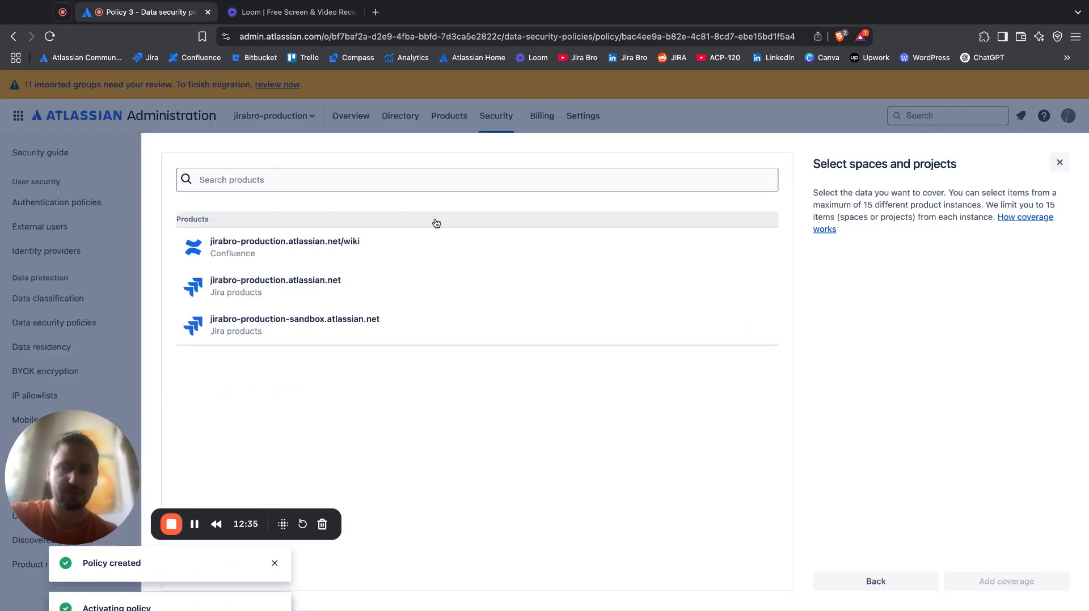
left_click(326, 285)
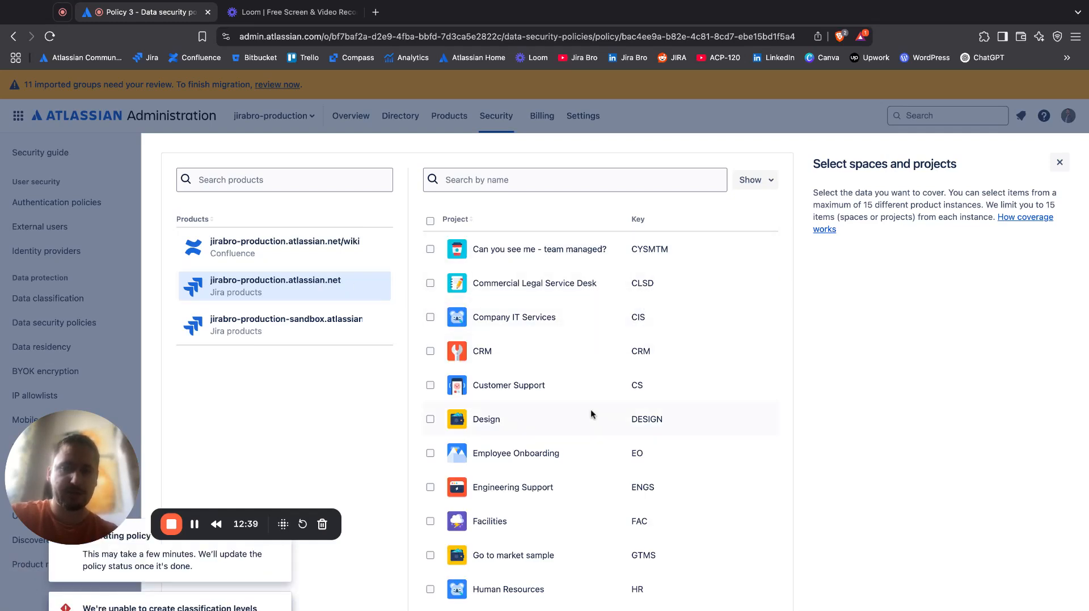
scroll(510, 397, "down", 5)
left_click(429, 373)
left_click(430, 394)
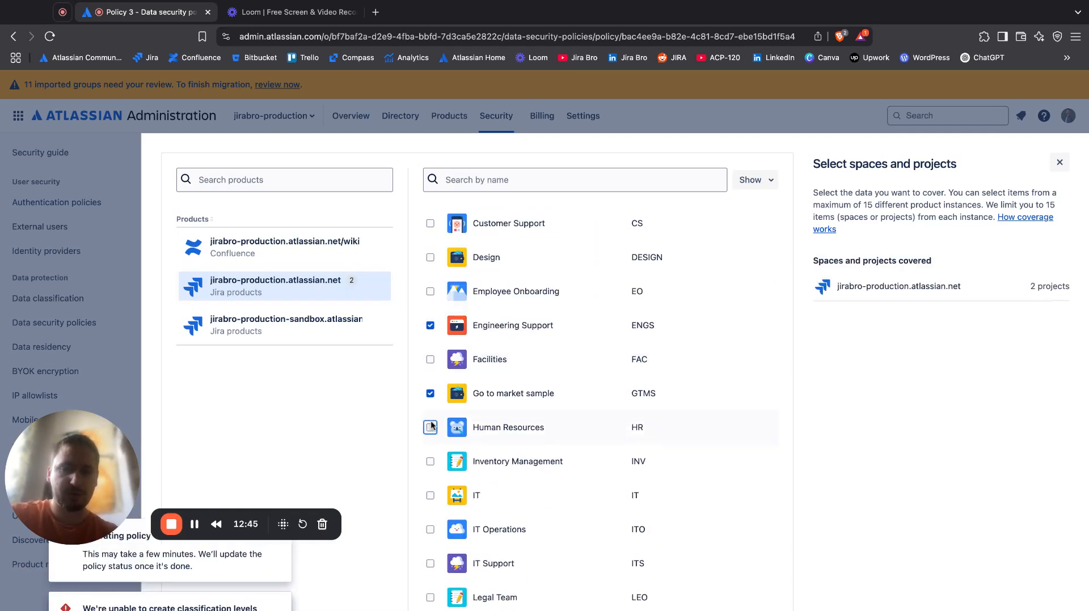
left_click(431, 465)
scroll(883, 445, "down", 3)
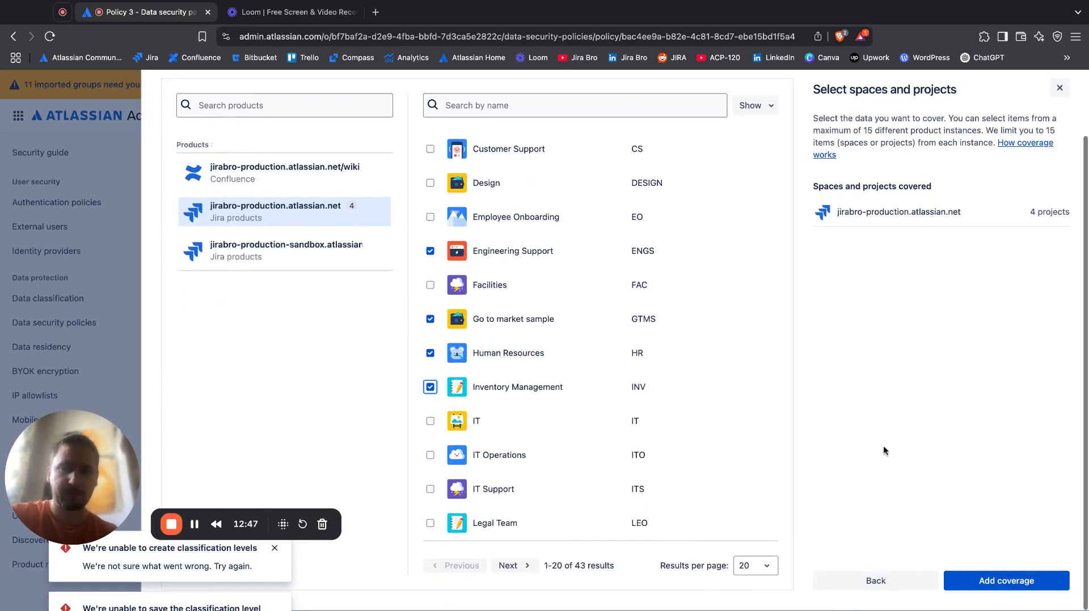
Include the Marketing, Legal and IT Support spaces from the Confluence instance and add the coverage to Policy 3
left_click(299, 175)
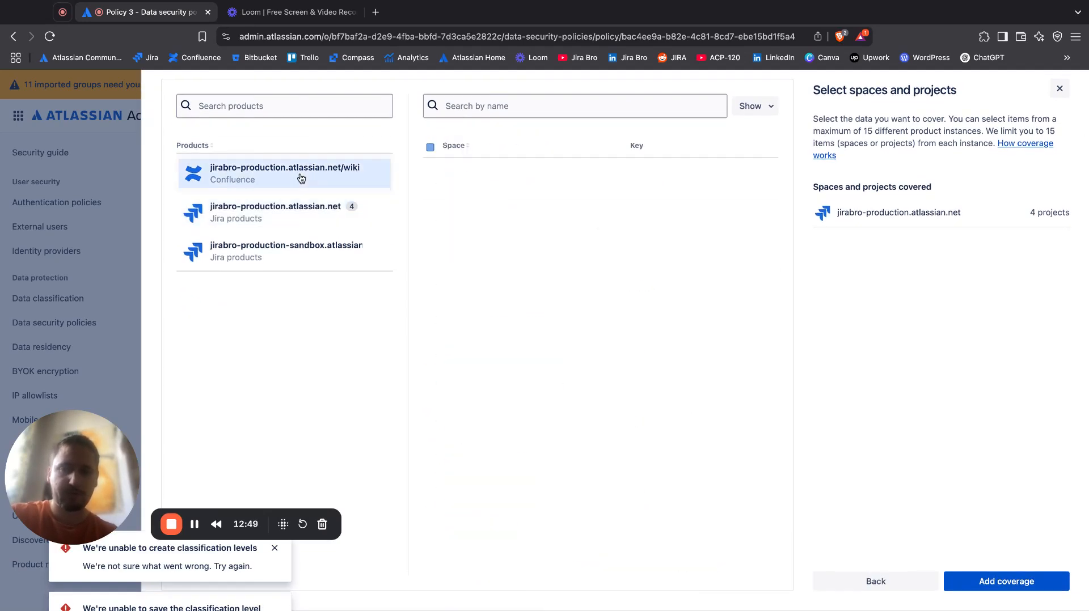
scroll(534, 323, "down", 4)
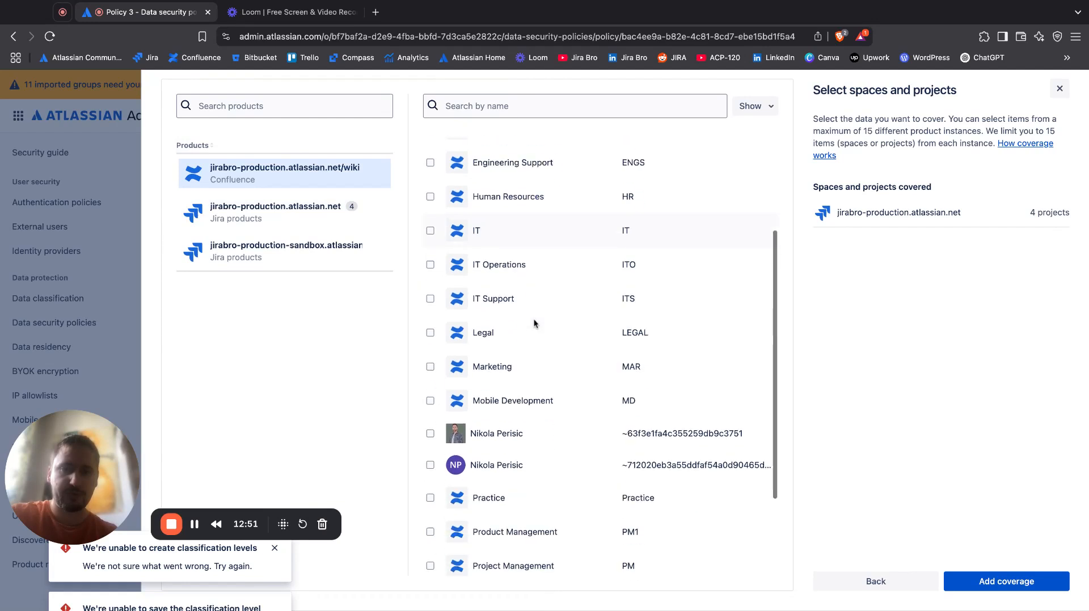
left_click(430, 366)
left_click(431, 330)
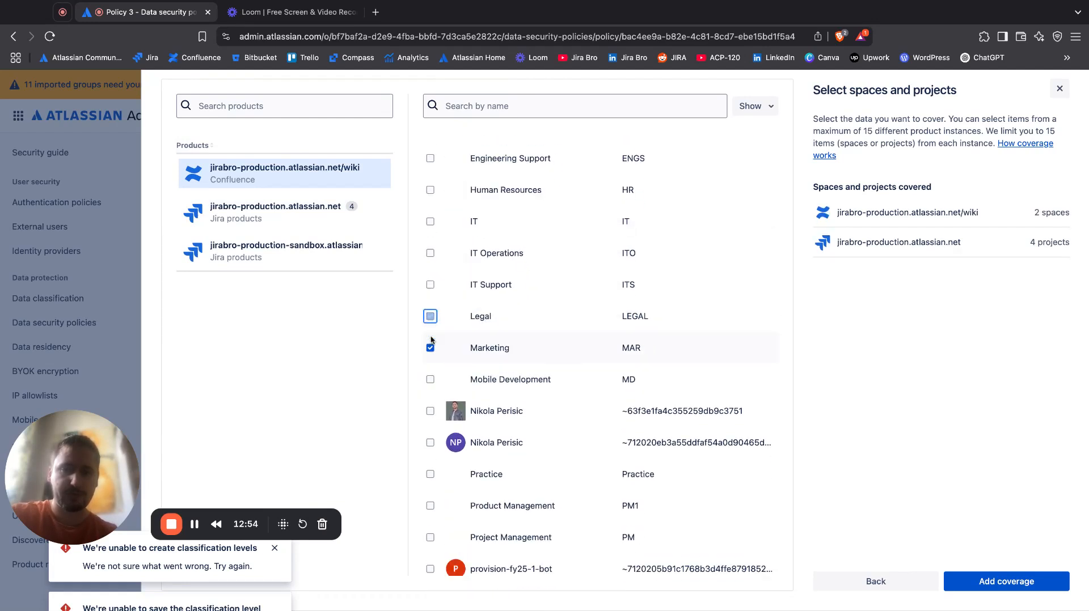
left_click(430, 298)
left_click(1001, 589)
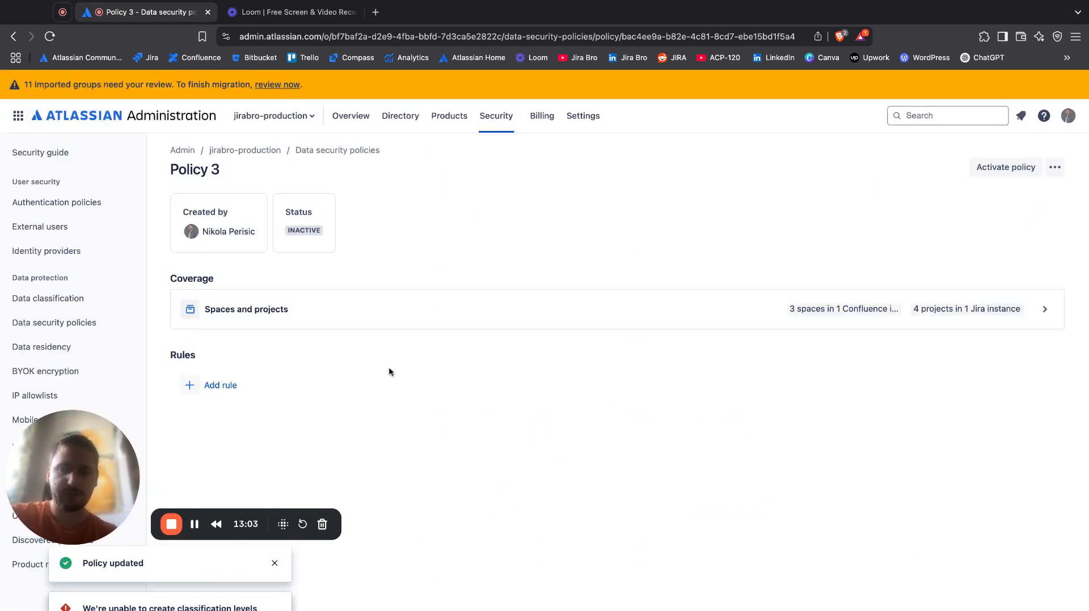
Start an App access rule of type Allowlist for Policy 3 and read what app access rules cover
left_click(334, 391)
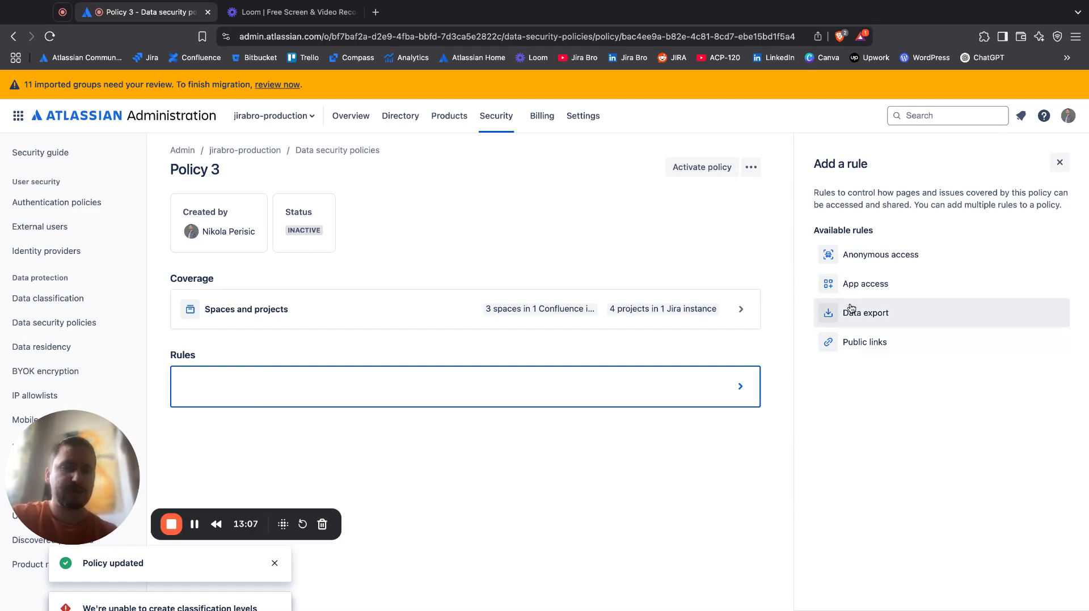
left_click(851, 287)
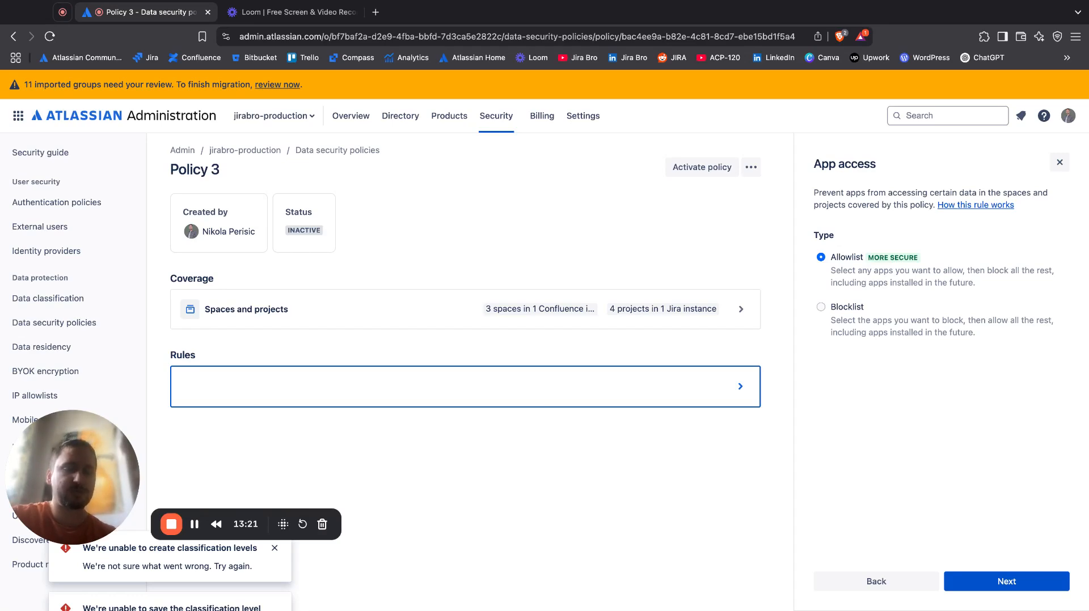
left_click(984, 582)
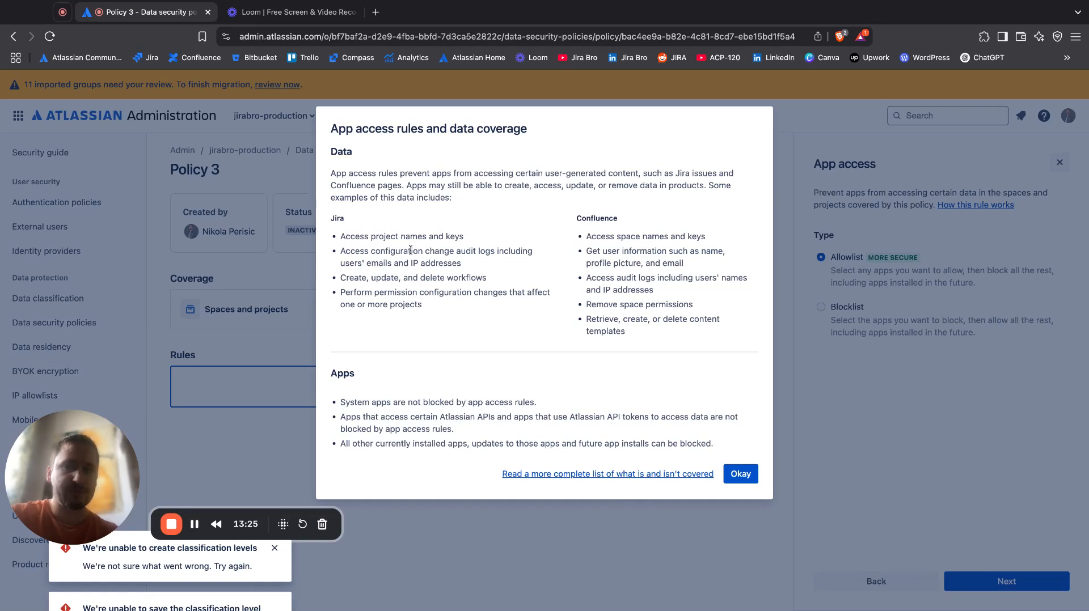
left_click_drag(340, 405, 454, 404)
triple_click(341, 405)
left_click(341, 405)
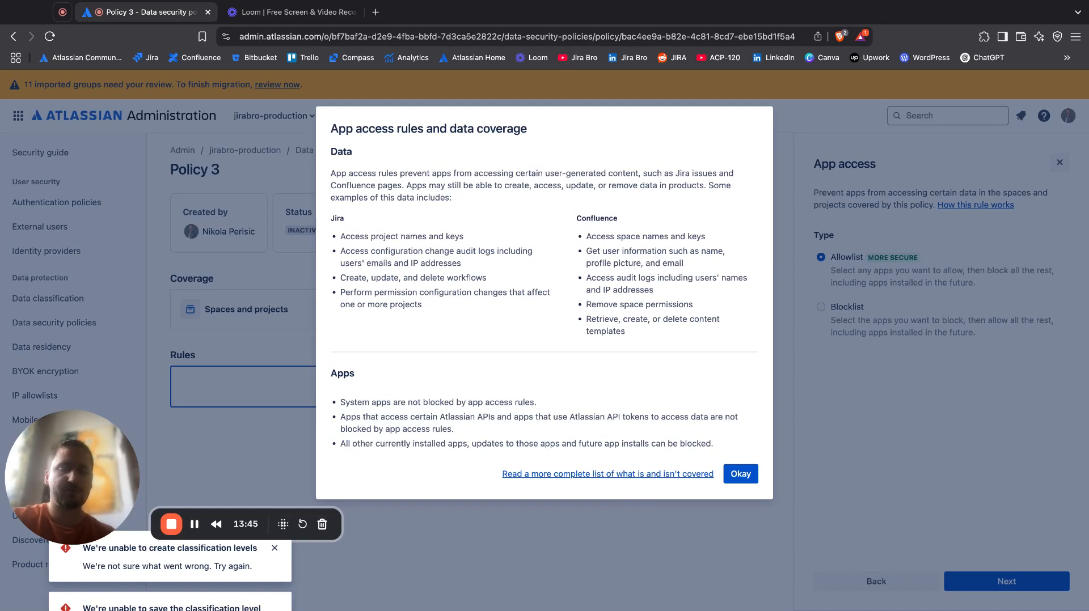
left_click(754, 478)
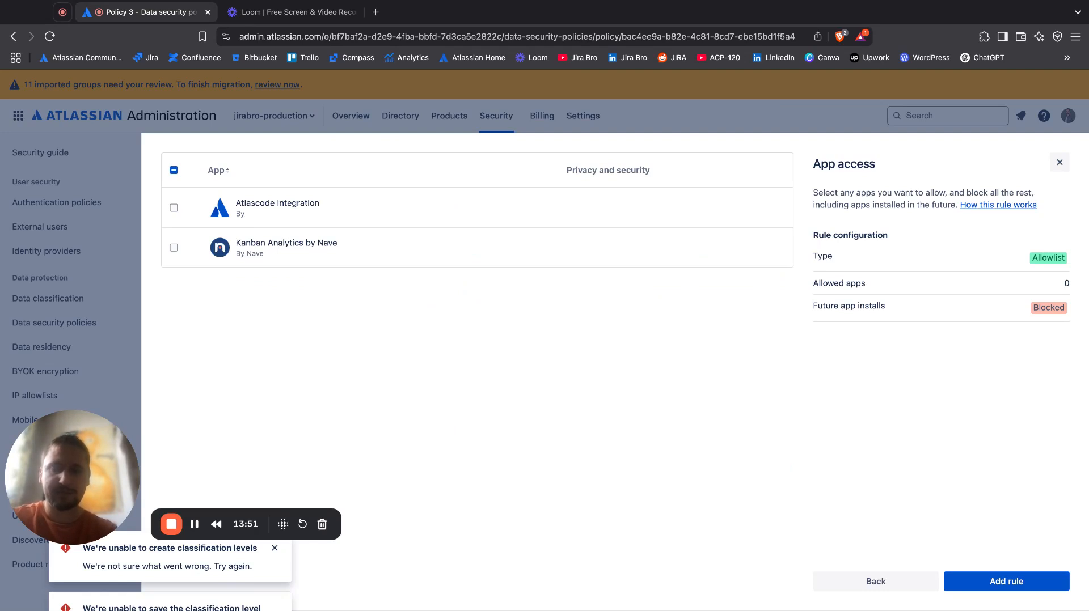
Allow only Kanban Analytics by Nave, add the app access rule, and return to the data security policies list
left_click(173, 247)
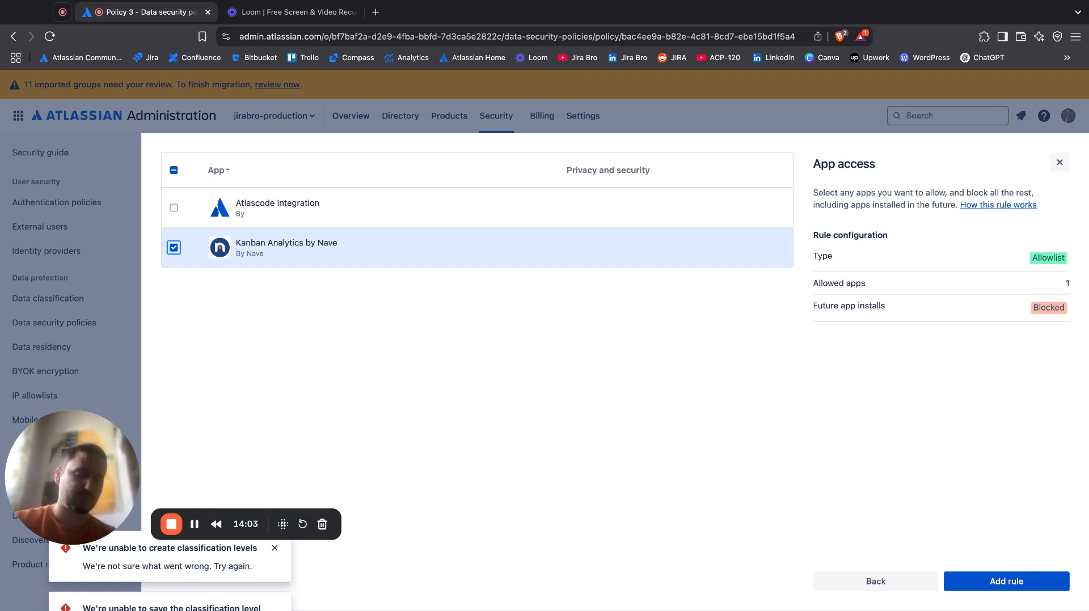
left_click(987, 578)
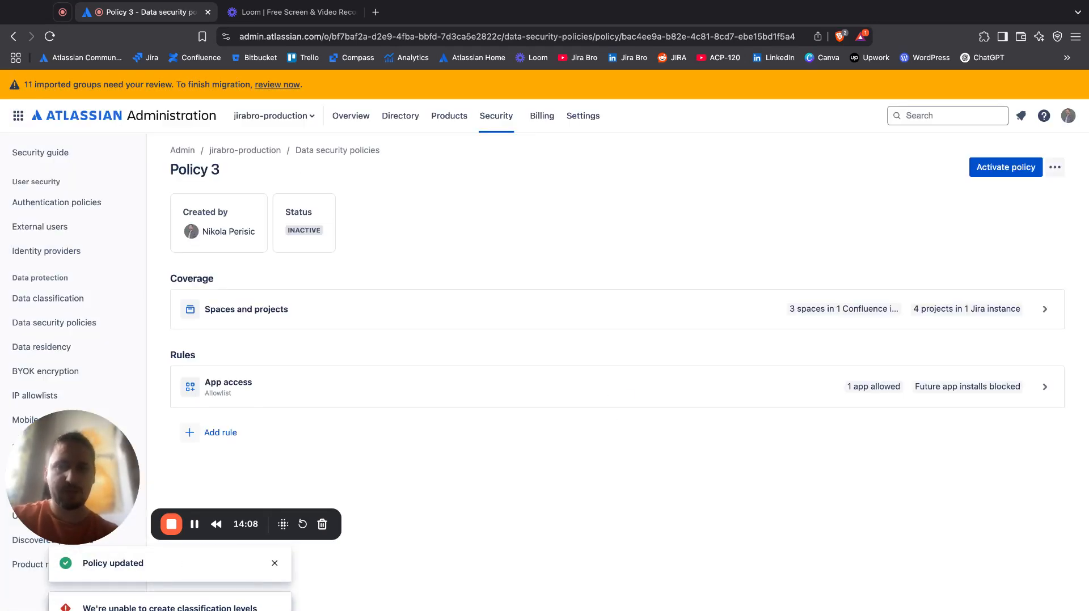
left_click(13, 36)
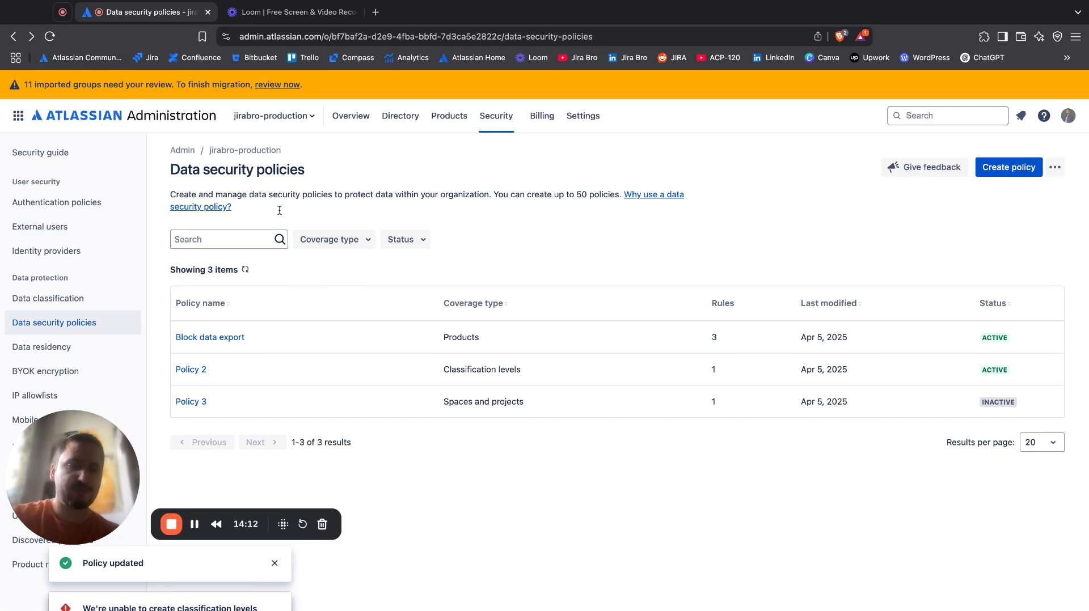